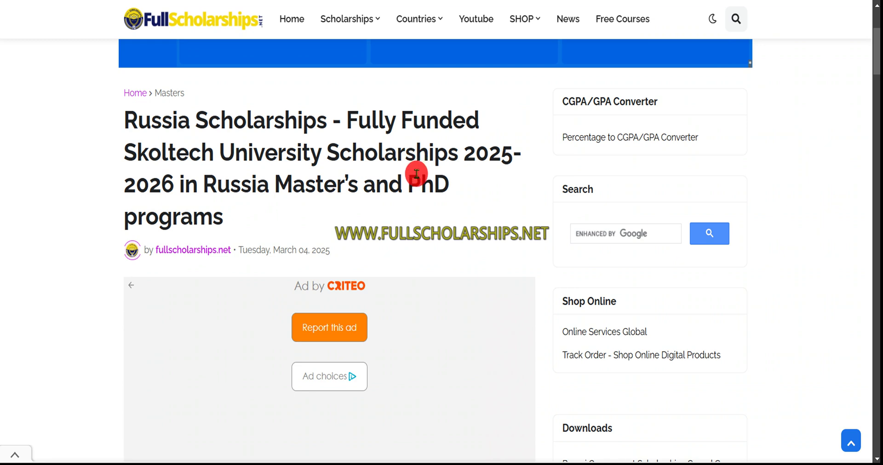
Scroll through the Skoltech scholarship article overview, then go to the Full Scholarships YouTube channel
scroll(416, 175, "down", 1)
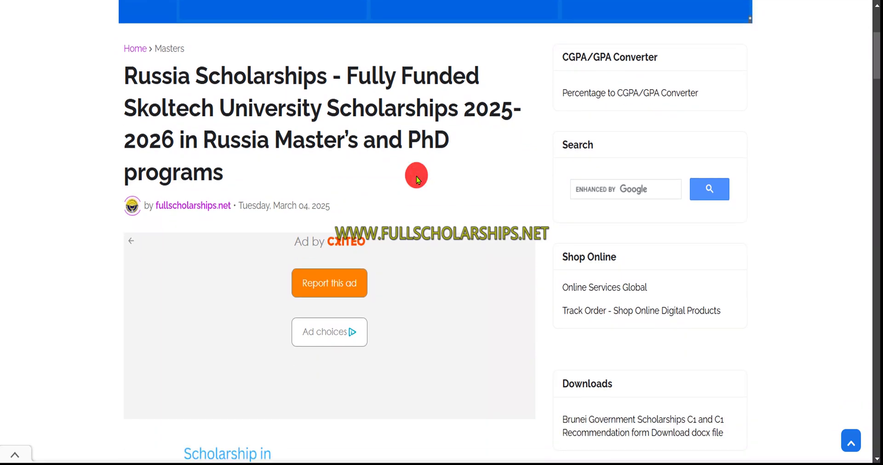
scroll(416, 179, "down", 3)
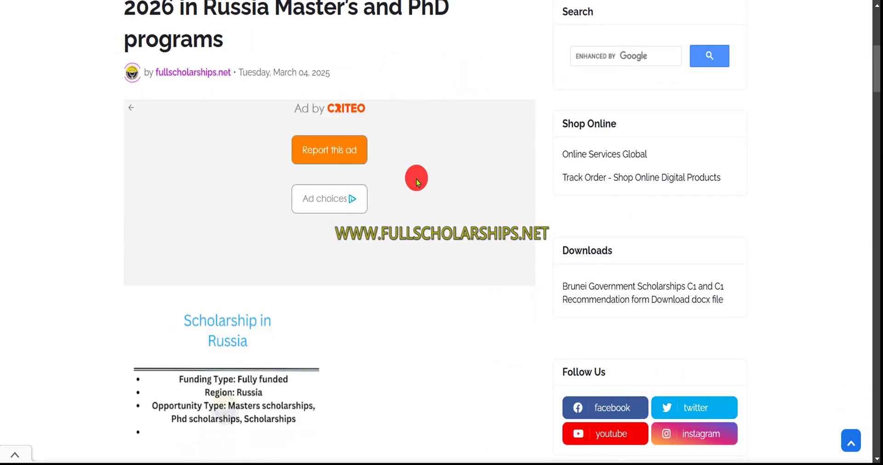
scroll(415, 181, "down", 3)
scroll(382, 204, "down", 2)
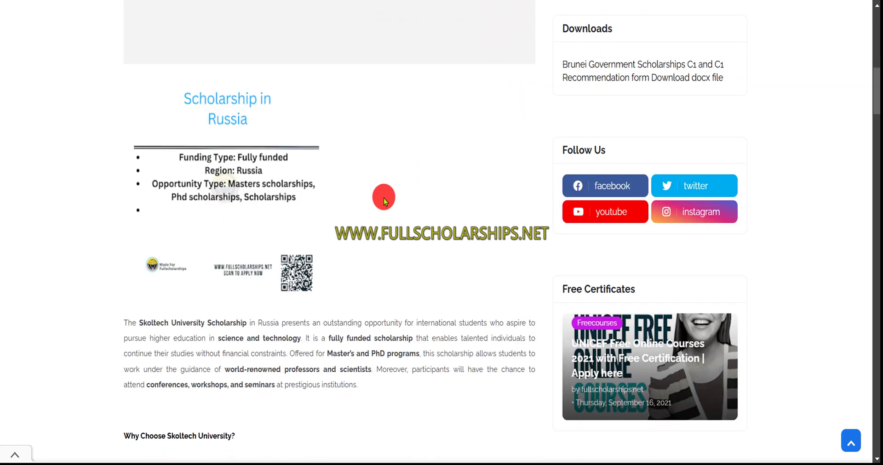
left_click(365, 1)
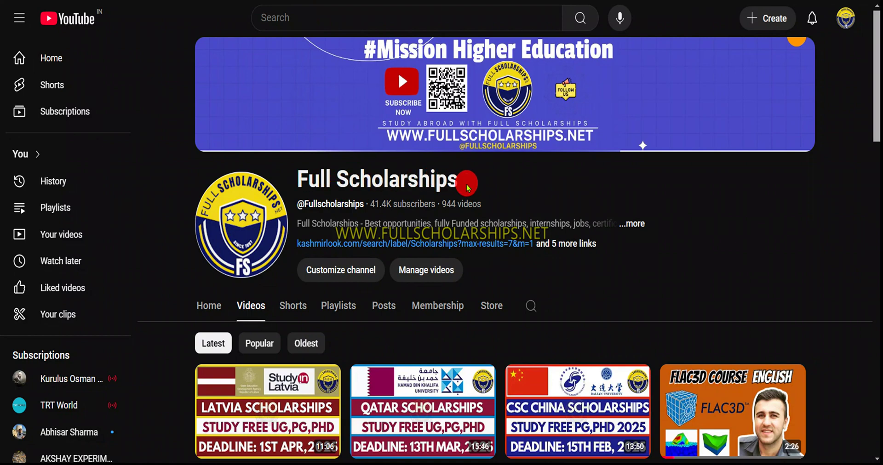
scroll(504, 191, "down", 2)
scroll(297, 320, "down", 2)
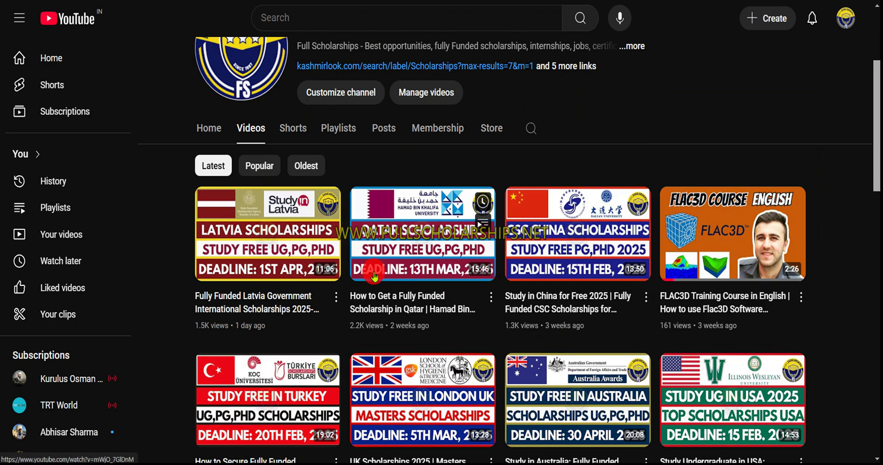
scroll(490, 280, "up", 3)
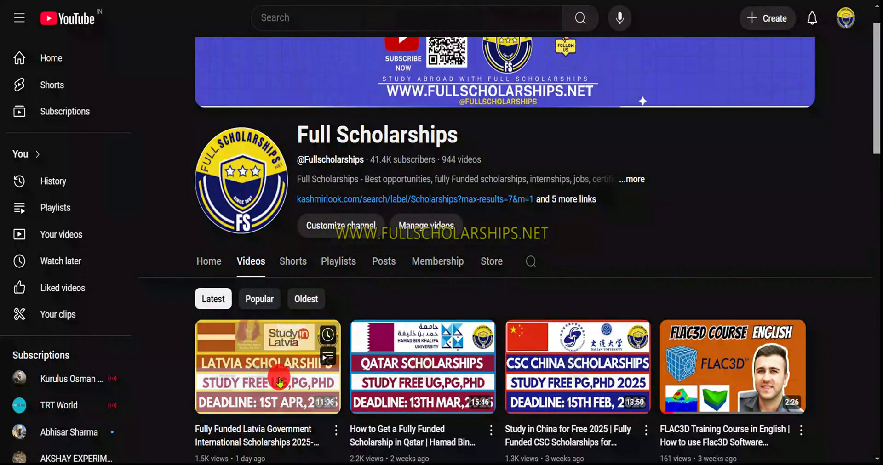
scroll(279, 383, "down", 2)
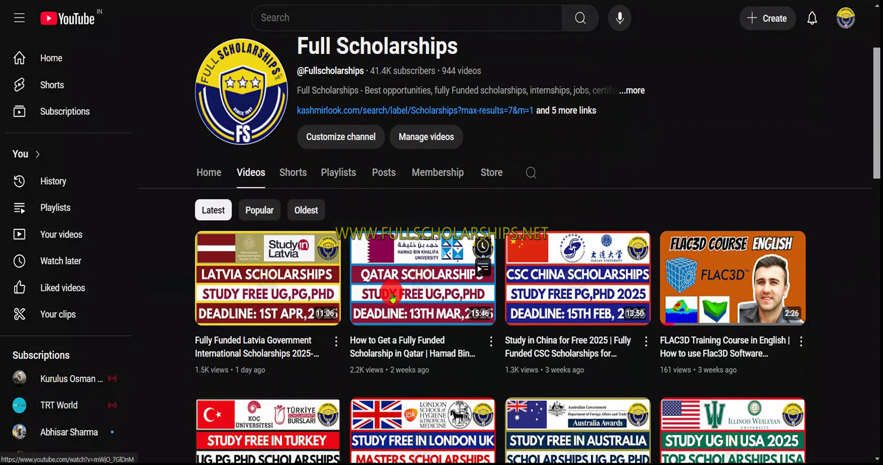
left_click(559, 111)
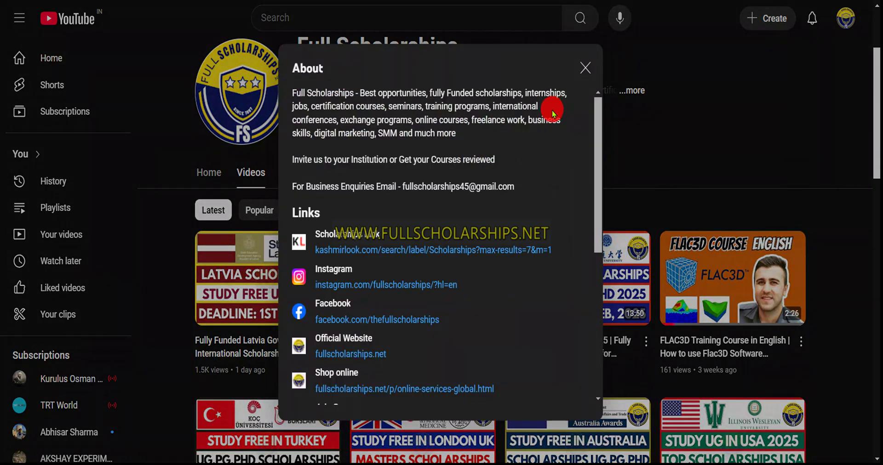
scroll(365, 265, "down", 3)
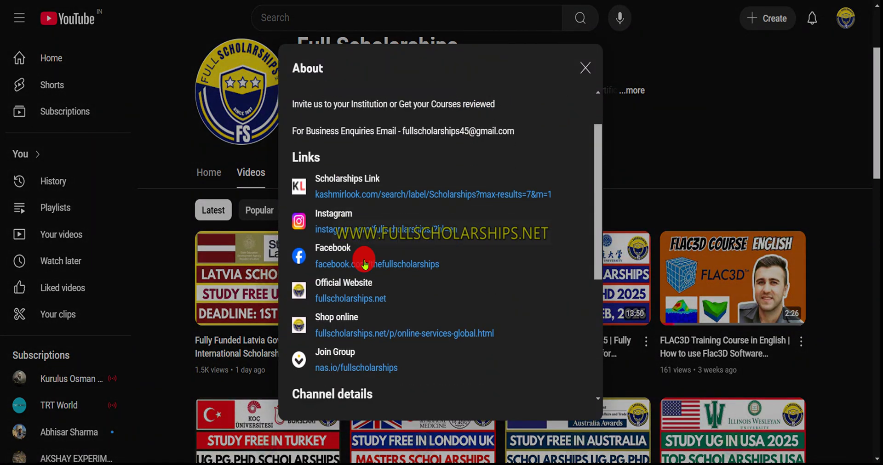
left_click(582, 68)
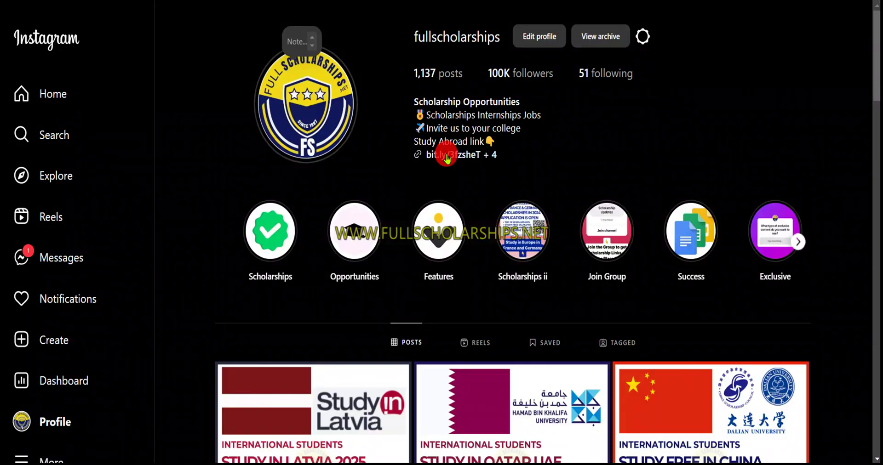
left_click(431, 164)
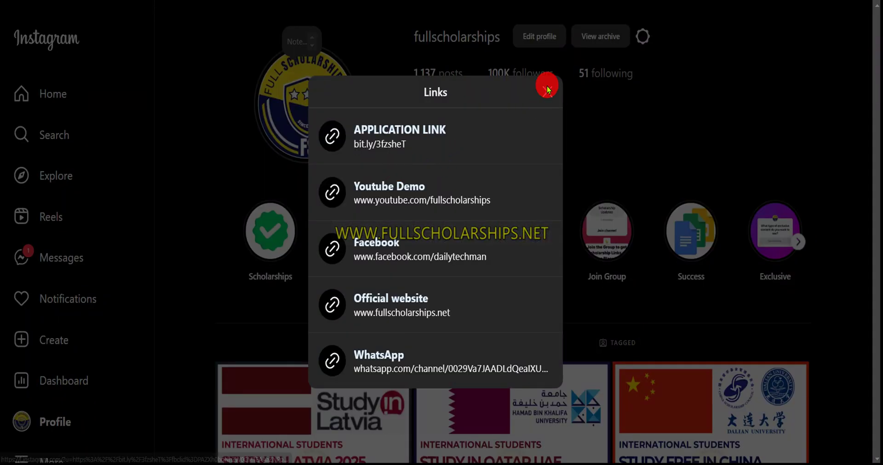
left_click(547, 92)
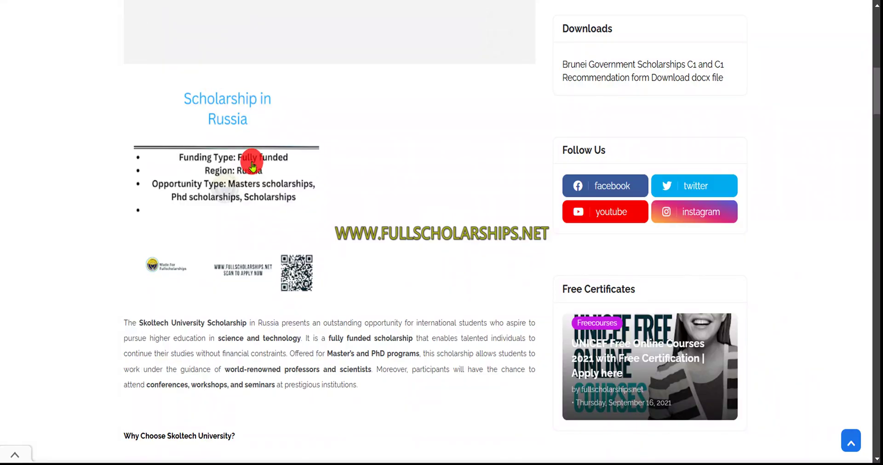
Scroll past the MSc/PhD program lists to the eligibility scores (TOEFL iBT 72, IELTS 5.5) and Benefits
scroll(187, 65, "up", 1)
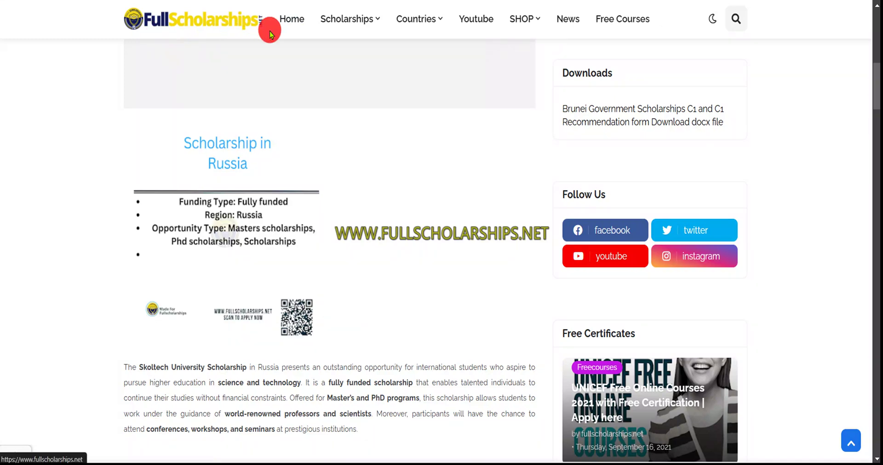
scroll(328, 224, "down", 2)
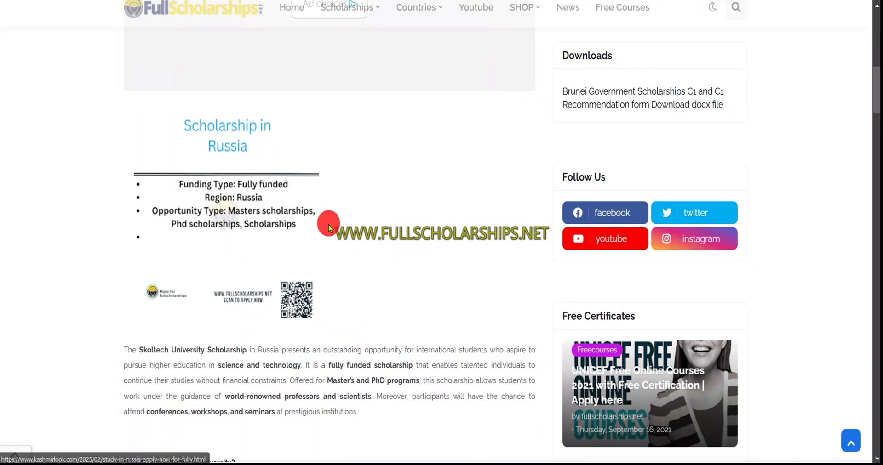
scroll(328, 225, "down", 2)
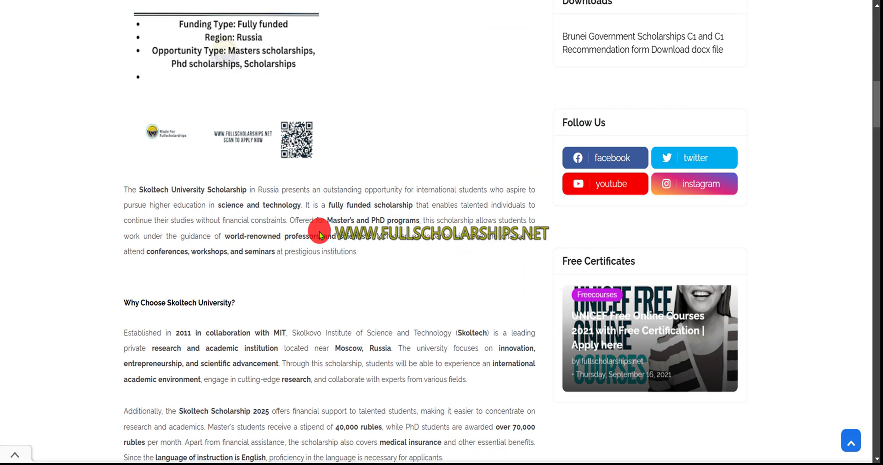
scroll(320, 236, "down", 3)
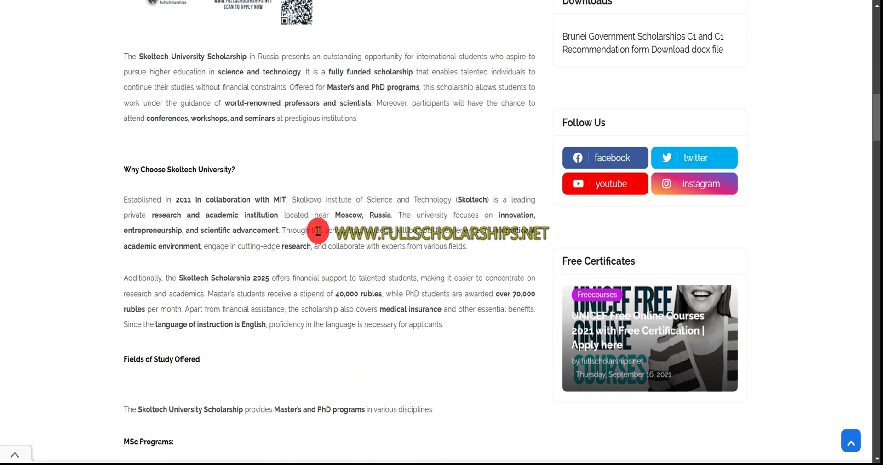
scroll(318, 231, "down", 2)
scroll(319, 234, "down", 1)
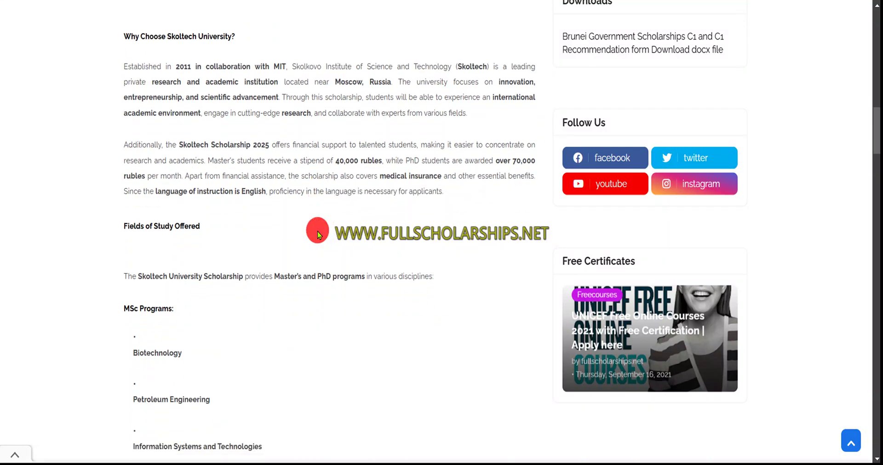
scroll(317, 232, "down", 4)
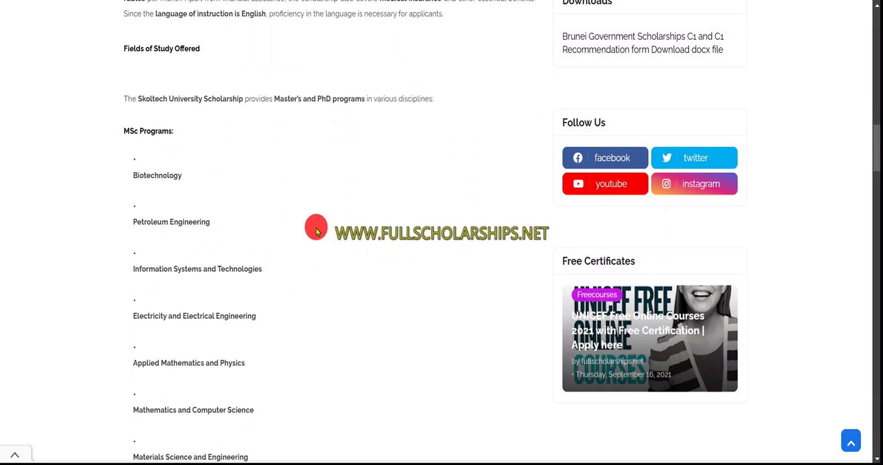
scroll(290, 228, "down", 2)
scroll(183, 216, "down", 2)
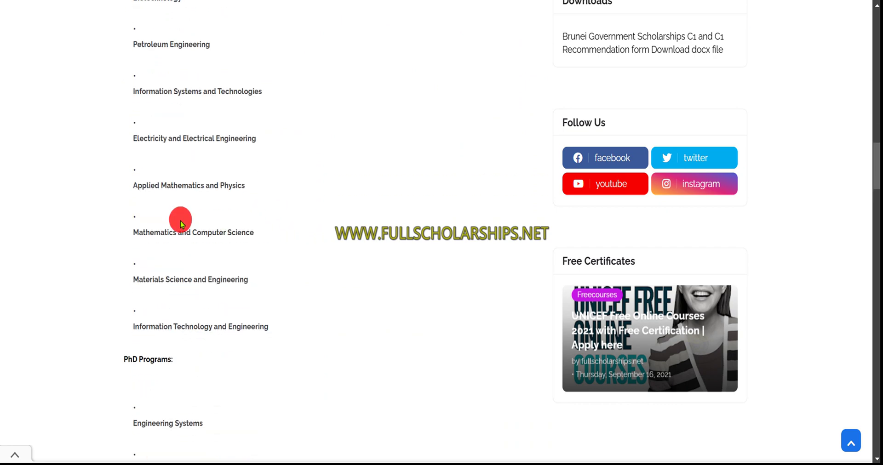
scroll(182, 227, "down", 2)
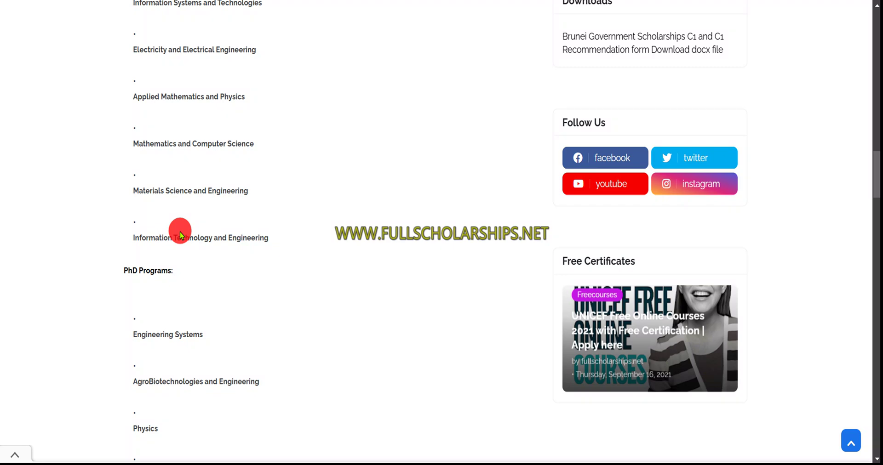
scroll(180, 236, "down", 3)
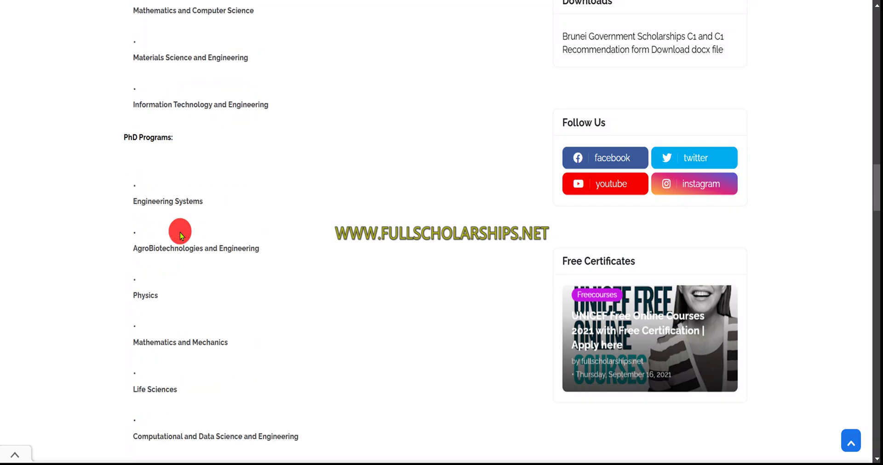
scroll(180, 236, "down", 2)
scroll(181, 236, "down", 6)
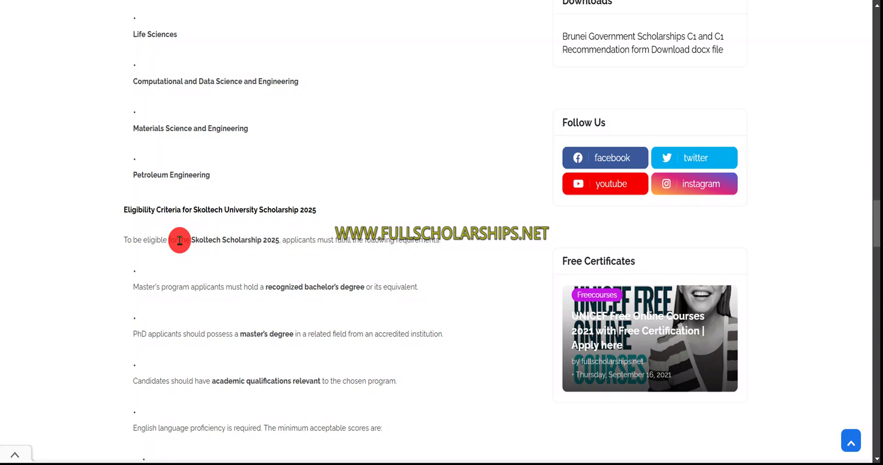
scroll(184, 242, "down", 2)
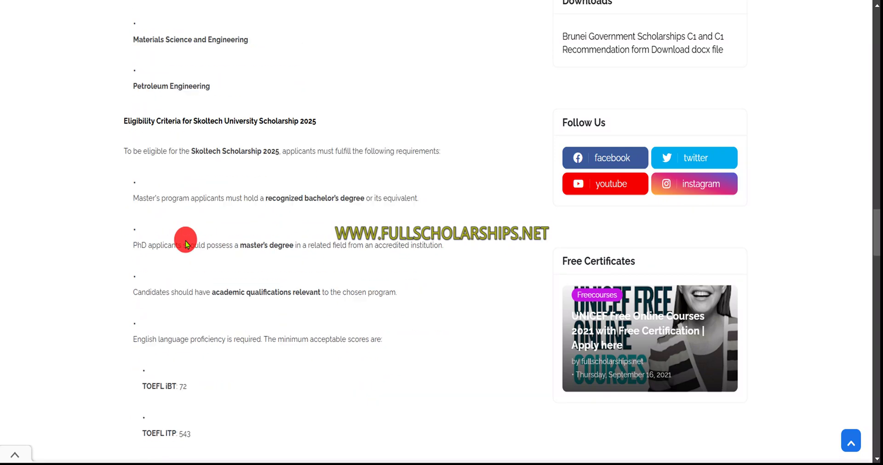
scroll(186, 244, "down", 2)
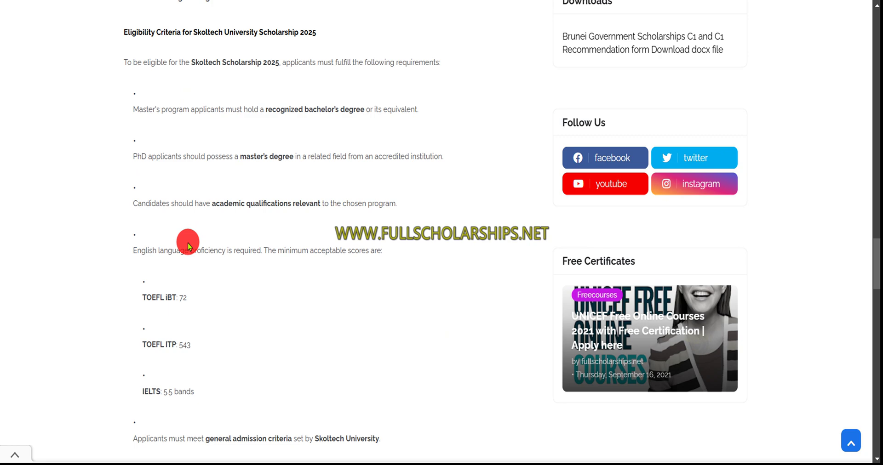
scroll(202, 248, "down", 3)
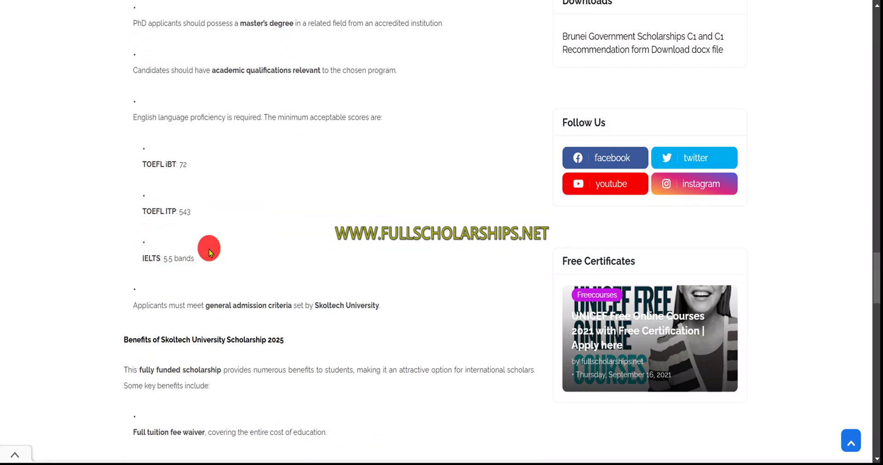
scroll(212, 255, "down", 3)
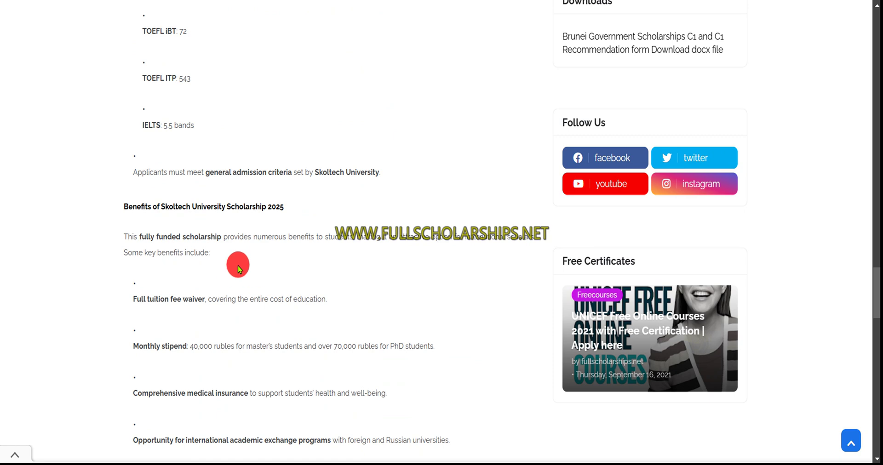
Read past required documents and application steps to the MSc July 7 and PhD July 1, 2025 deadlines
scroll(238, 268, "down", 2)
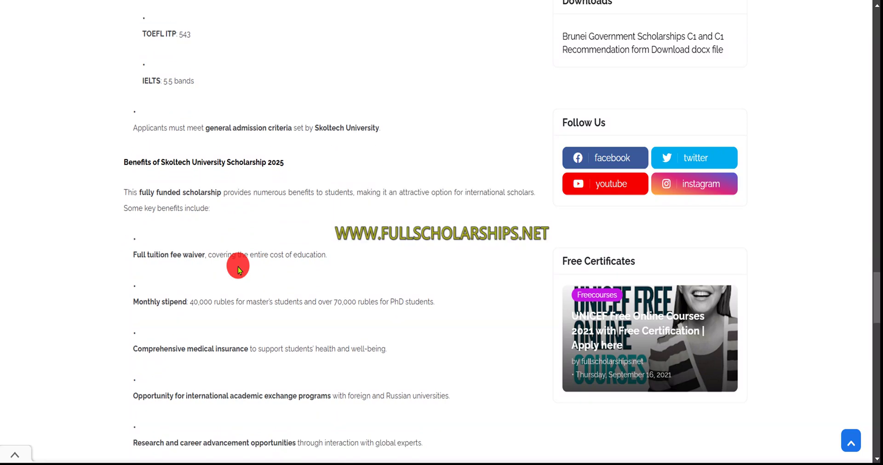
scroll(238, 266, "down", 1)
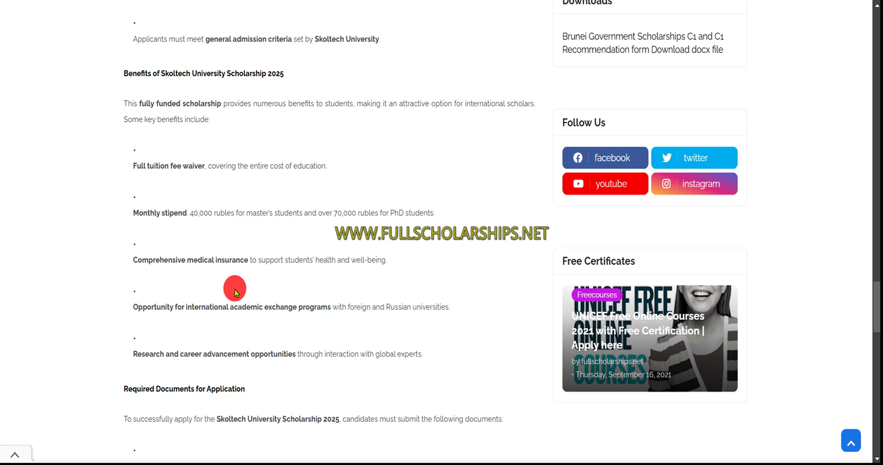
scroll(235, 289, "down", 1)
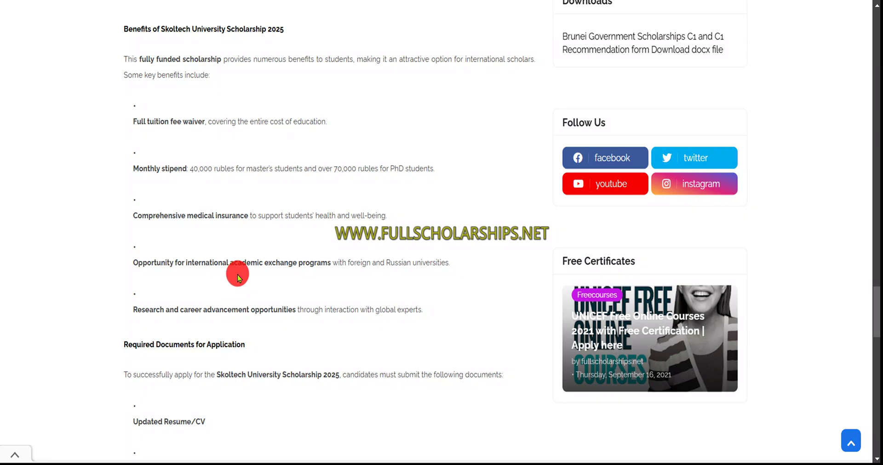
scroll(237, 275, "down", 3)
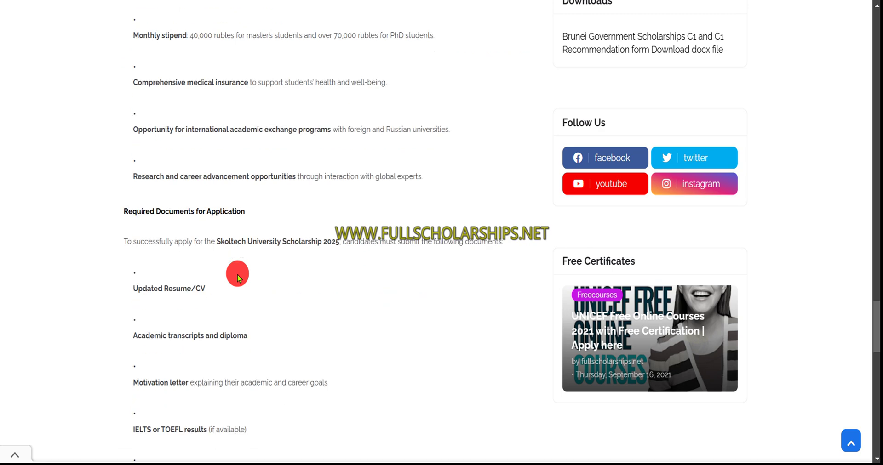
scroll(237, 275, "down", 1)
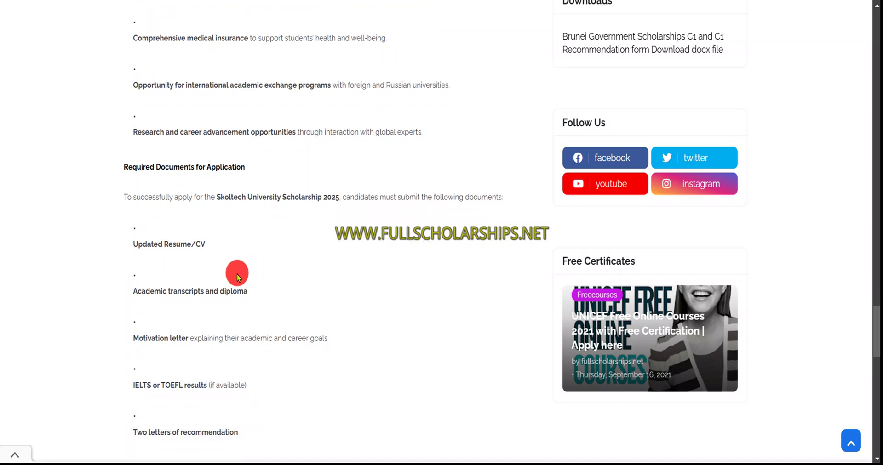
scroll(238, 272, "down", 2)
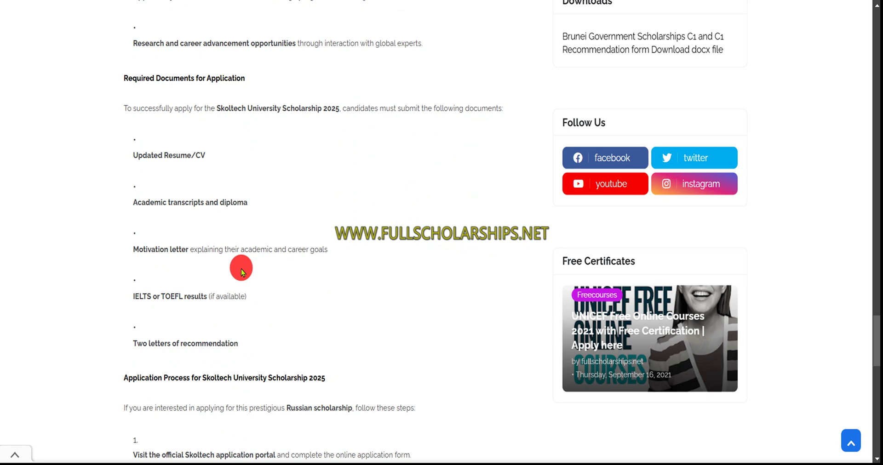
scroll(252, 269, "down", 1)
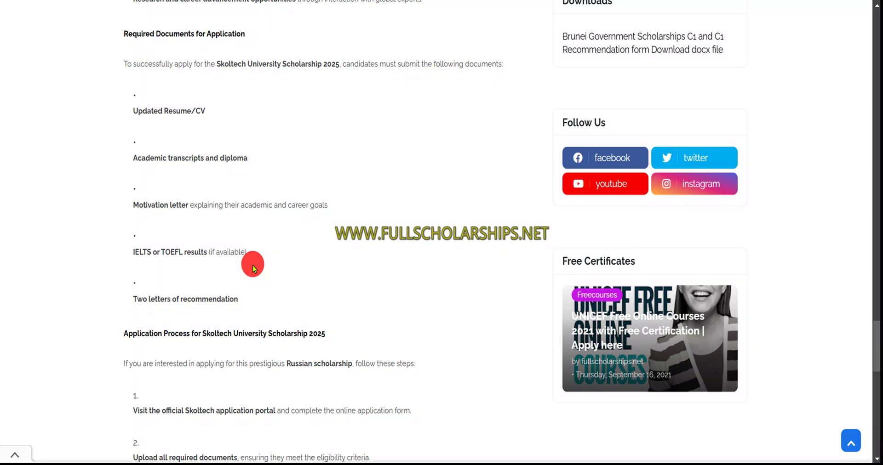
scroll(252, 266, "down", 2)
scroll(260, 276, "down", 2)
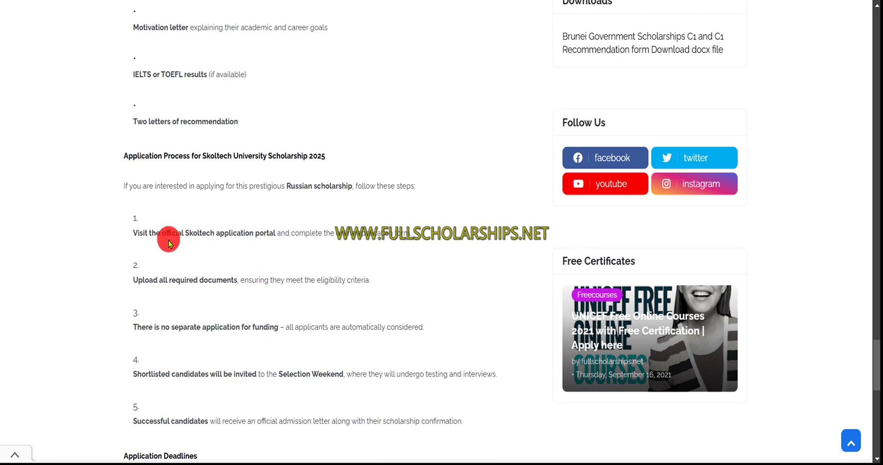
scroll(244, 241, "down", 1)
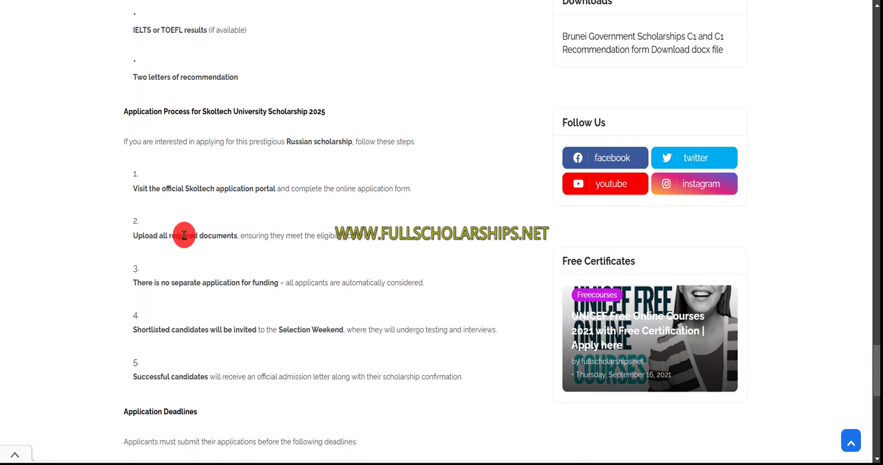
scroll(177, 294, "down", 1)
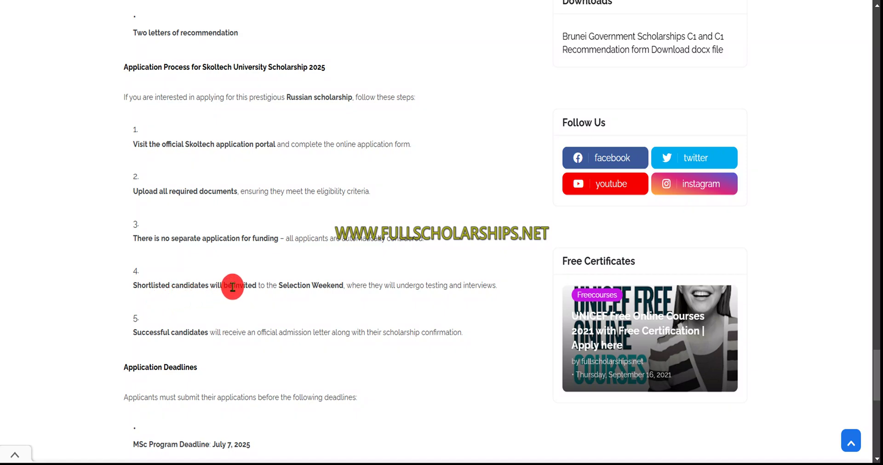
scroll(228, 288, "down", 2)
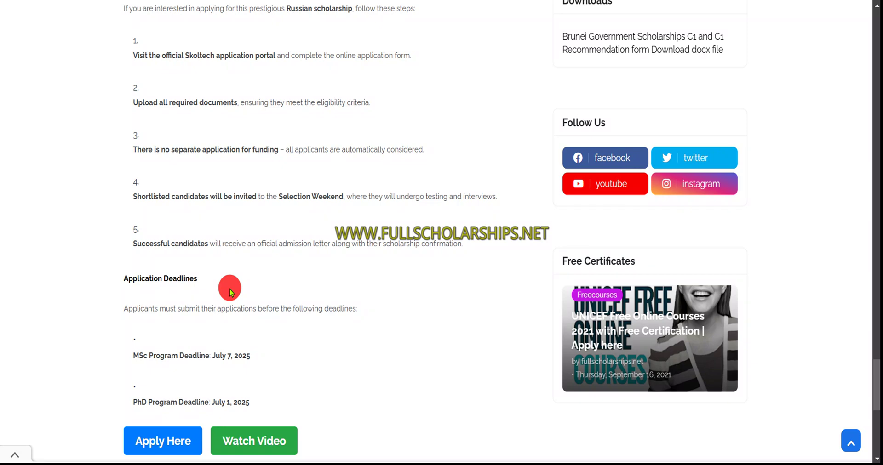
scroll(230, 289, "down", 1)
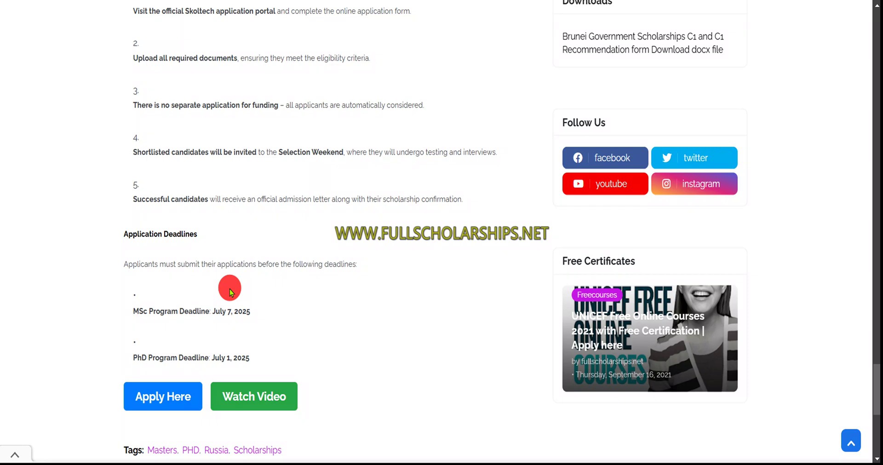
scroll(230, 288, "down", 1)
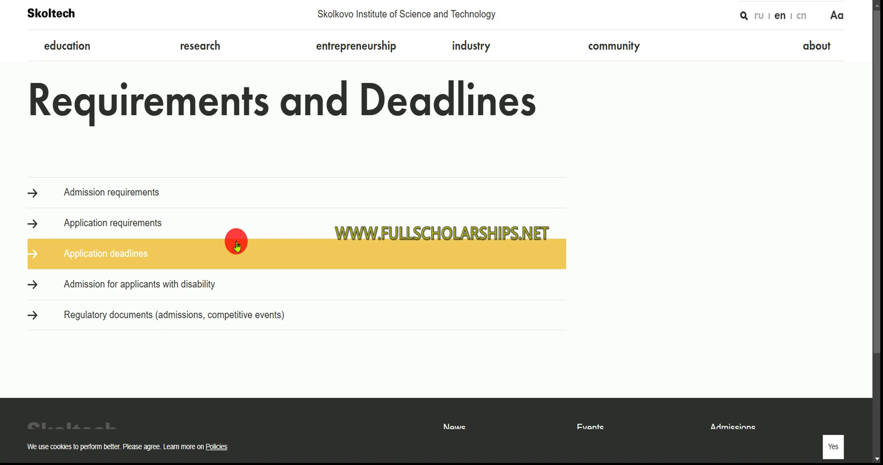
Expand Admission requirements and Application requirements, then go to the Skoltech online application form
left_click(110, 204)
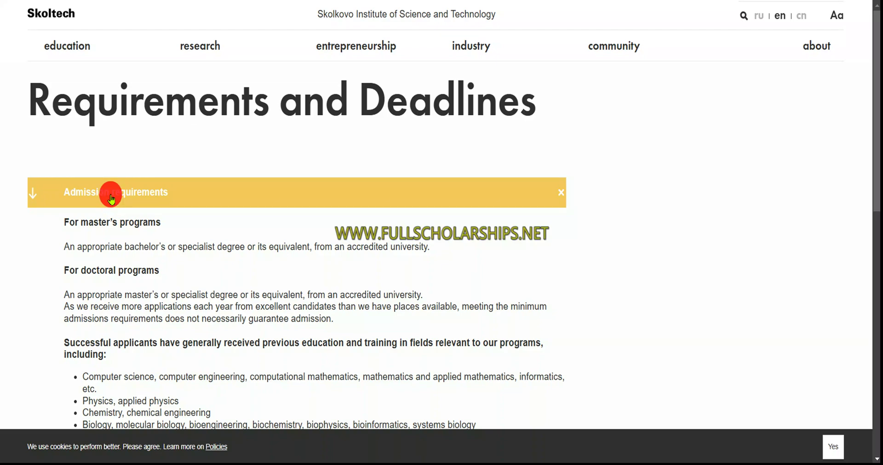
scroll(122, 193, "down", 3)
scroll(124, 237, "down", 6)
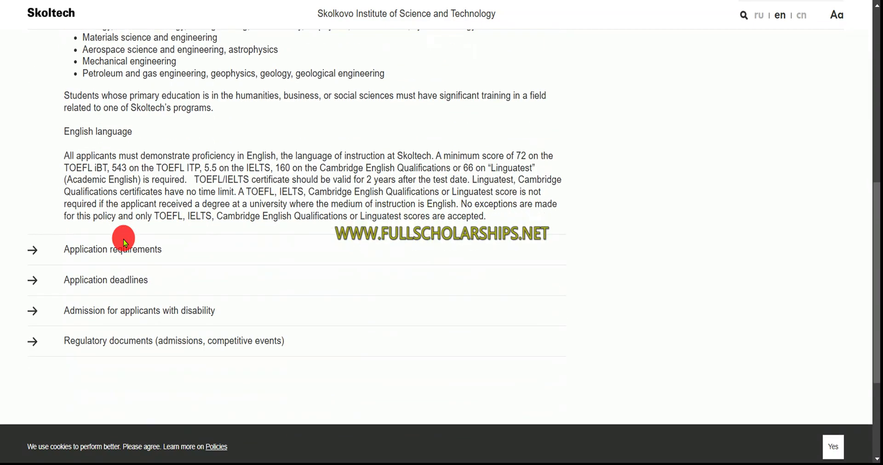
left_click(120, 249)
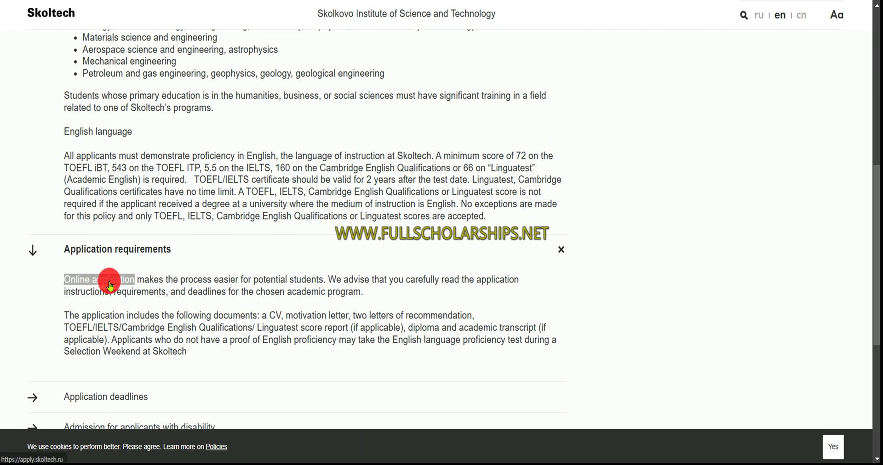
scroll(110, 286, "down", 1)
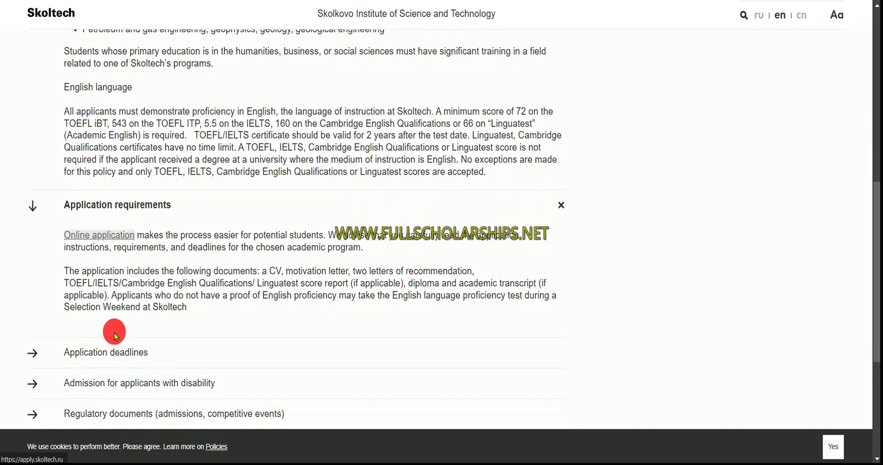
left_click(91, 237)
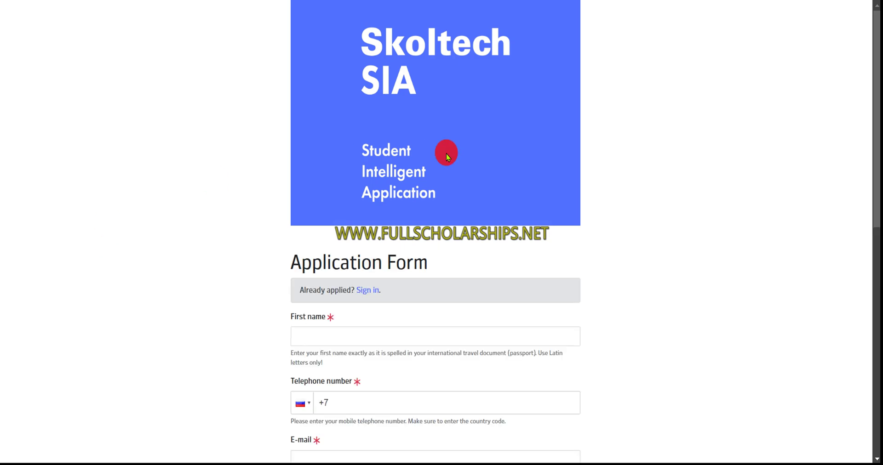
Sign in to the existing Skoltech SIA applicant account with the saved login and the Windows PIN
scroll(448, 173, "down", 2)
scroll(448, 172, "down", 2)
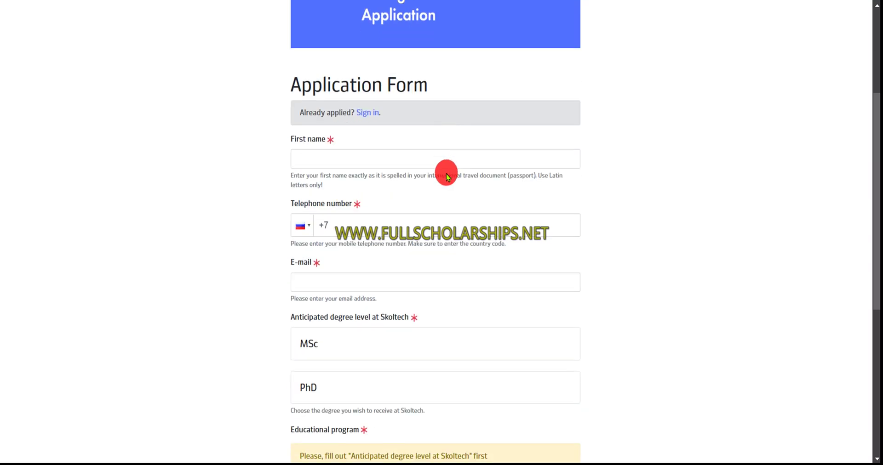
left_click(367, 113)
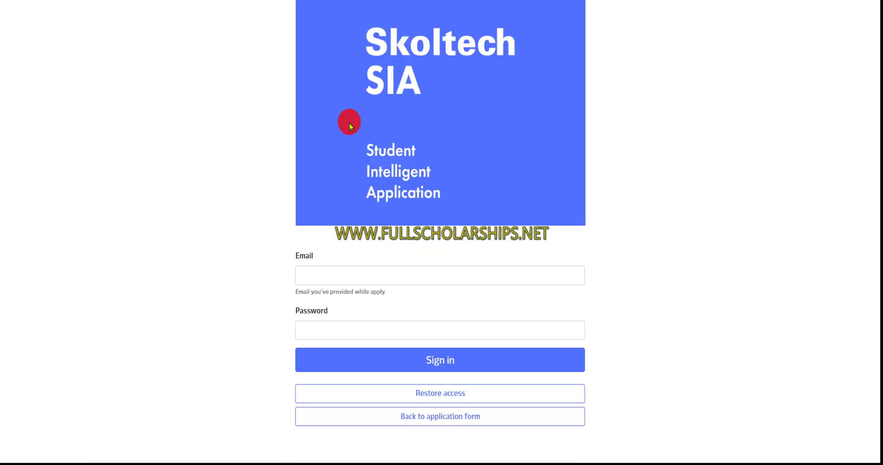
left_click(375, 275)
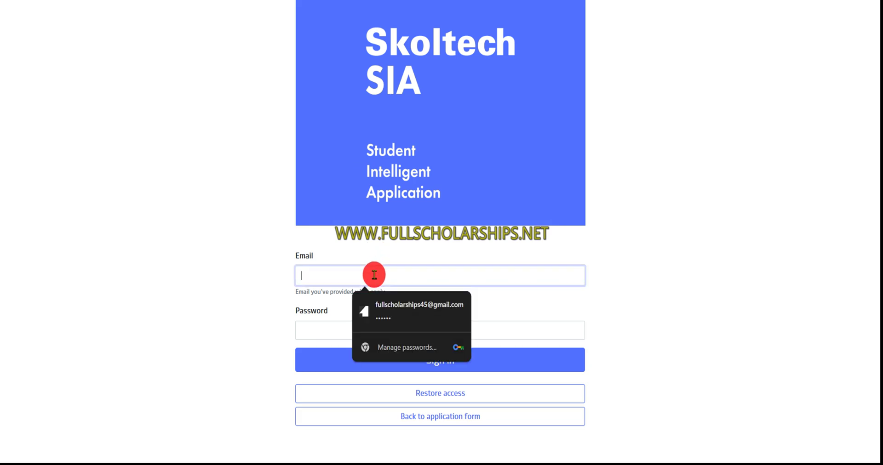
left_click(410, 308)
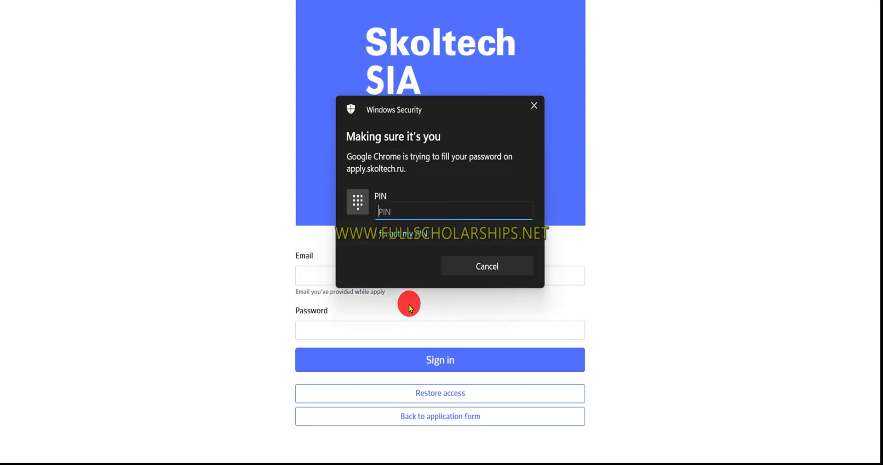
type("****")
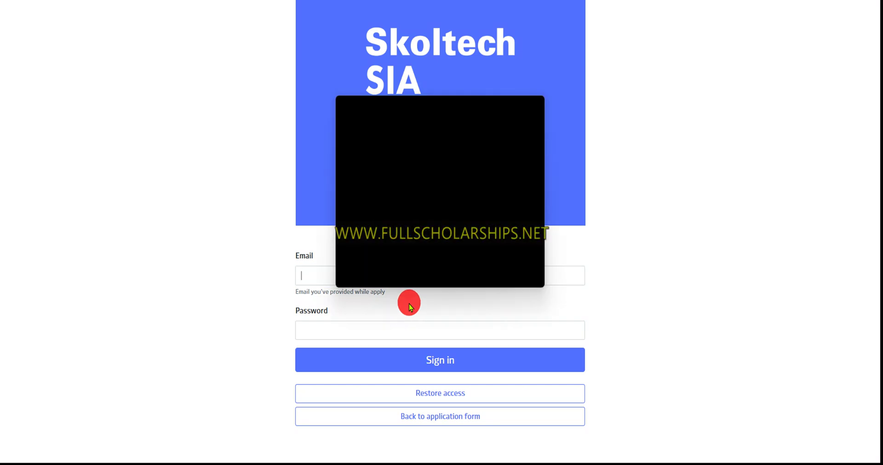
left_click(431, 359)
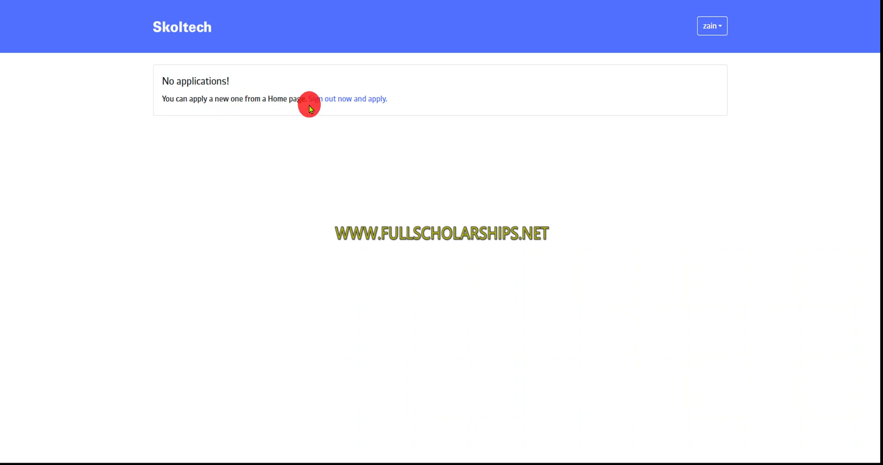
Sign out and fill the sign-up contact details: saved first name, phone code India +91, and the applicant's e-mail
left_click(339, 100)
scroll(344, 107, "down", 3)
left_click(367, 206)
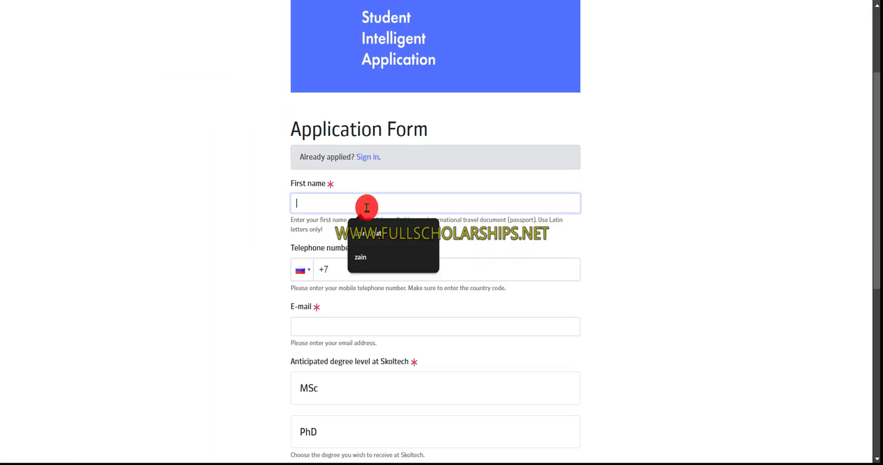
left_click(374, 233)
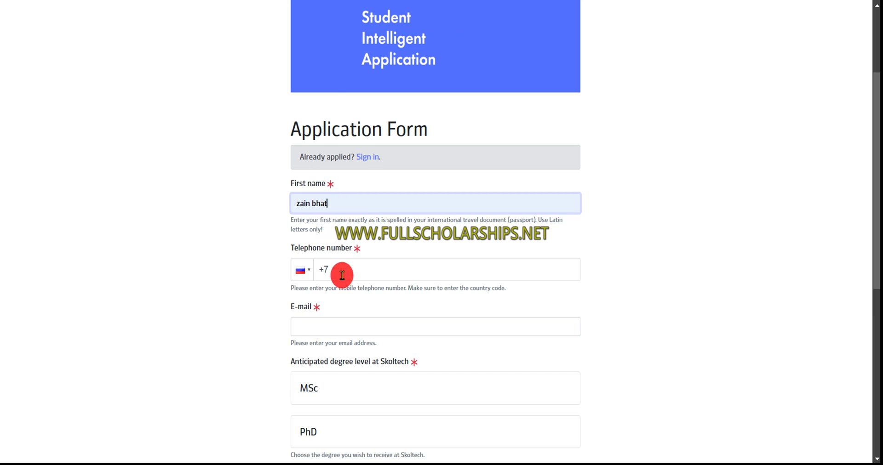
left_click(339, 270)
left_click(300, 272)
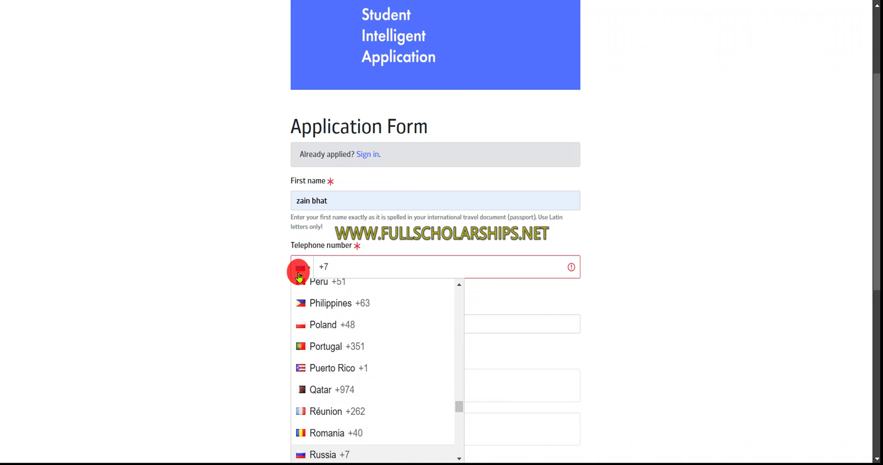
scroll(339, 296, "up", 15)
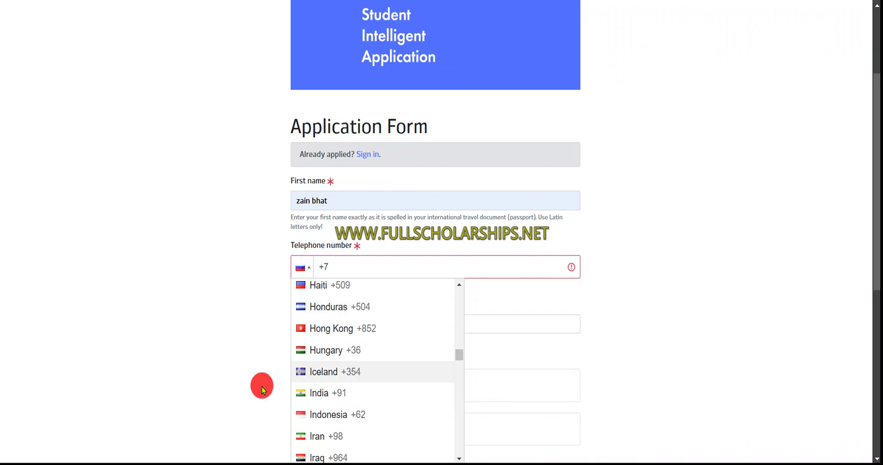
left_click(300, 392)
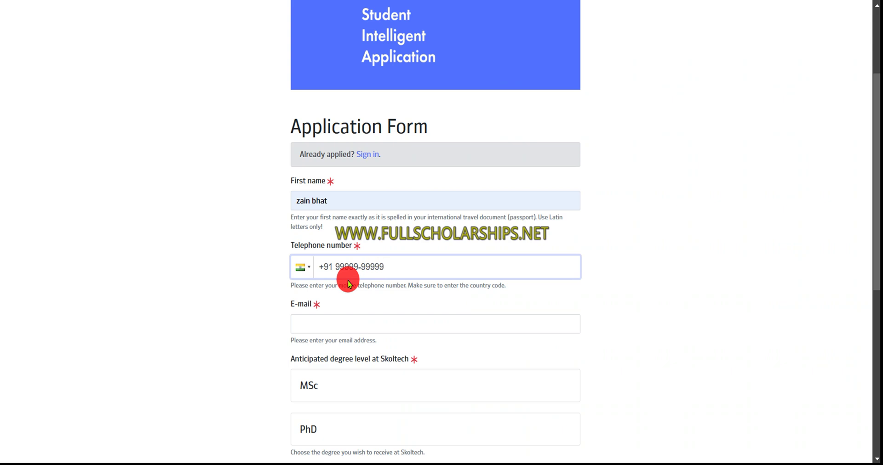
key("Tab")
key("ctrl+v")
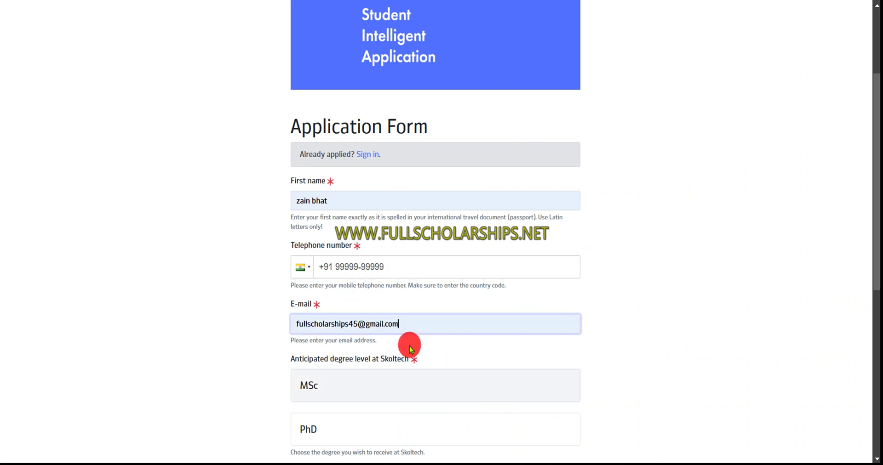
scroll(390, 319, "down", 2)
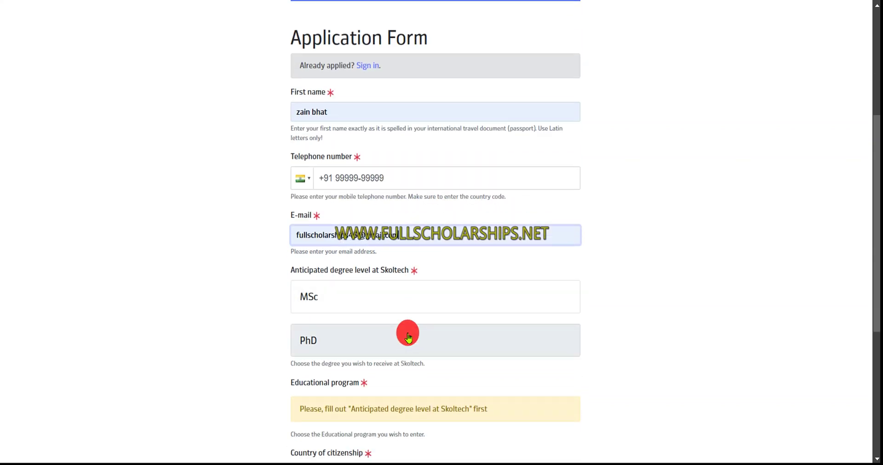
Choose MSc, Data Science, citizenship India and English selection language, agree to Terms, and continue
left_click(350, 304)
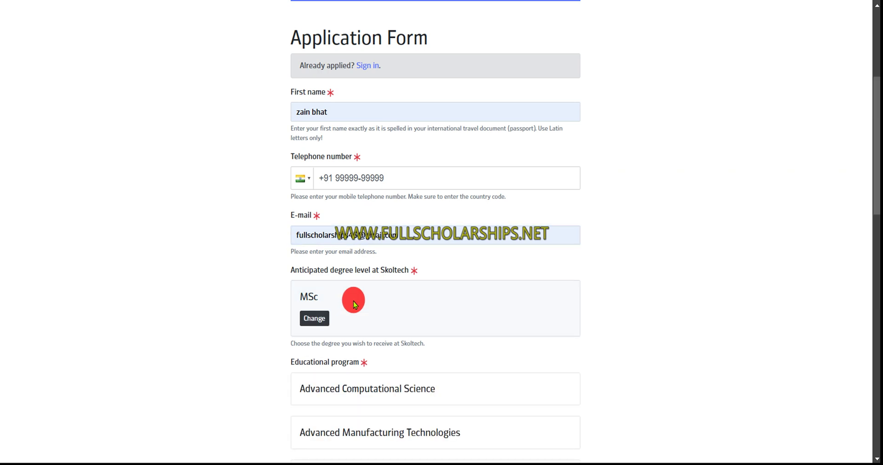
scroll(352, 301, "down", 4)
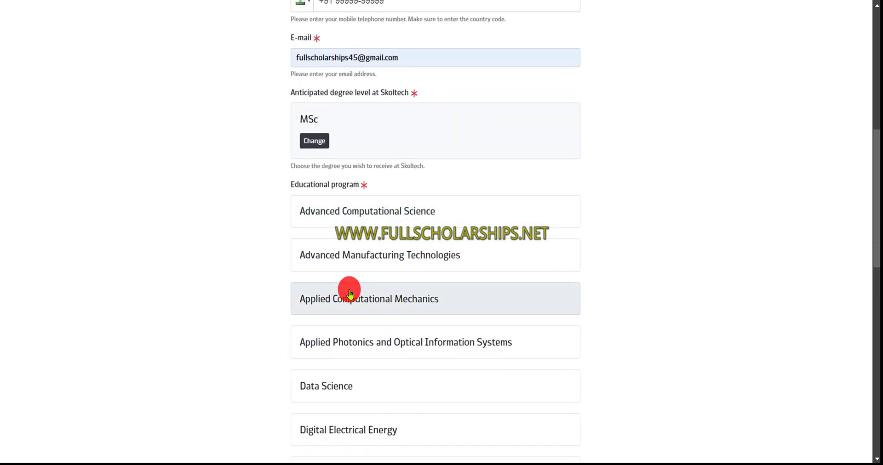
scroll(352, 298, "down", 2)
left_click(353, 301)
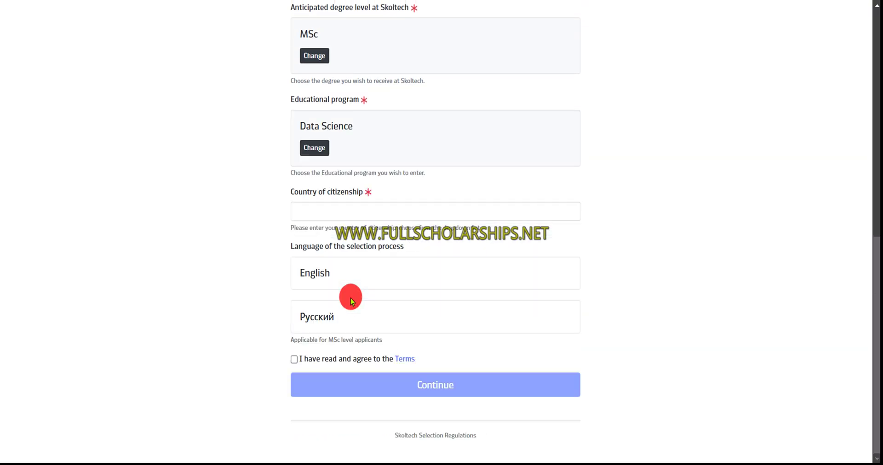
left_click(325, 211)
type("India")
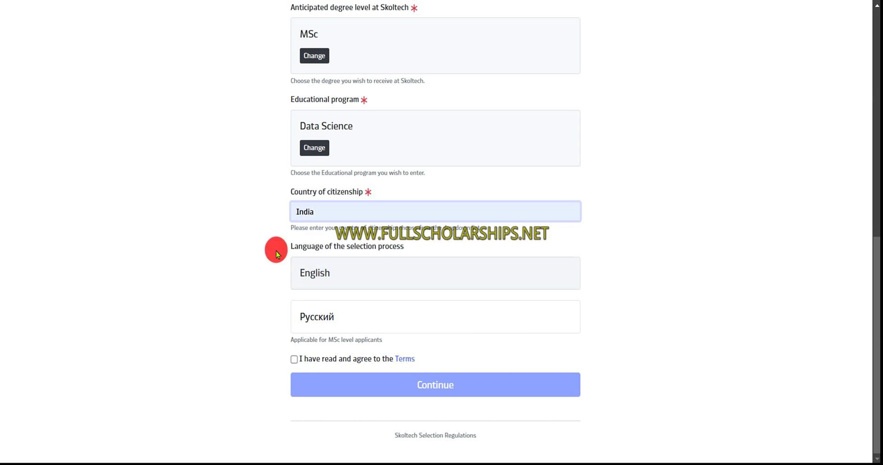
left_click(322, 272)
left_click(294, 359)
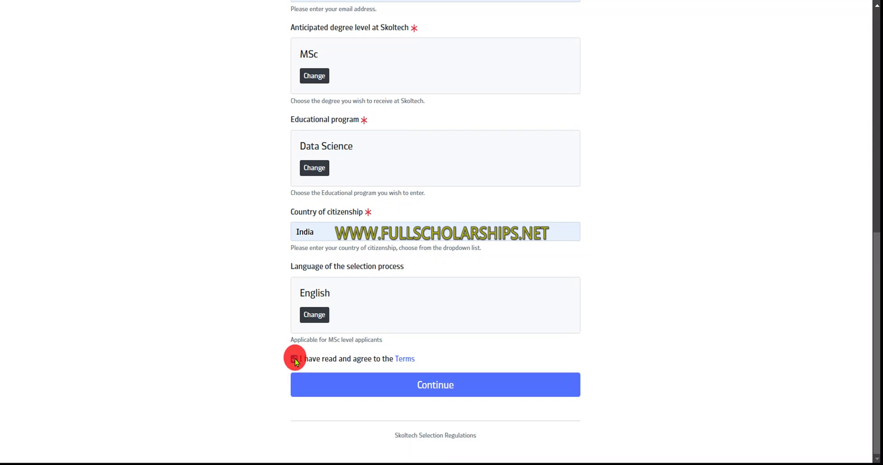
left_click(441, 385)
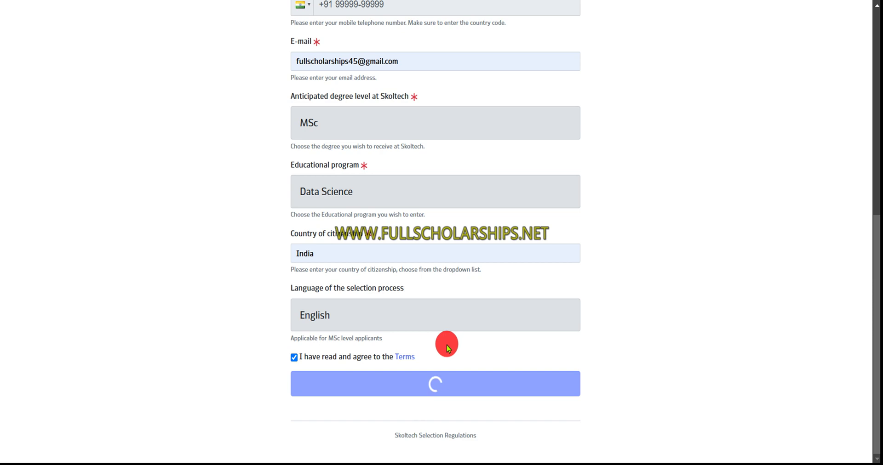
Wait for the application dashboard with Profile, Education and Professional details forms to load
scroll(435, 283, "up", 2)
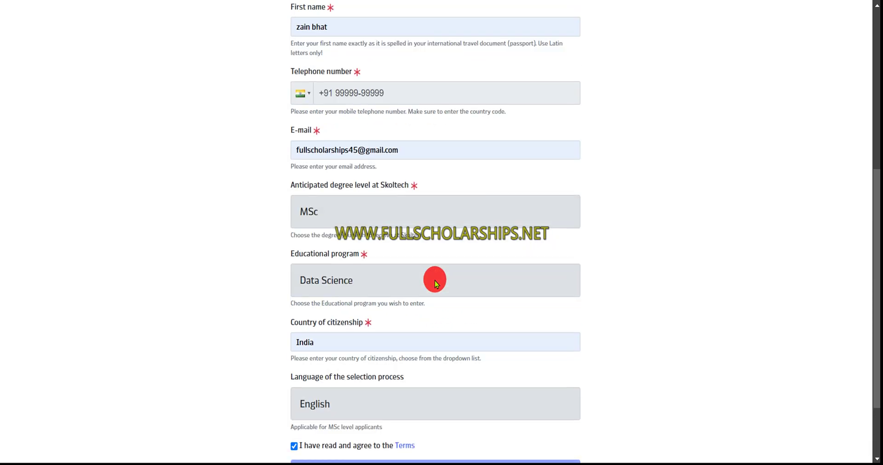
scroll(433, 272, "down", 2)
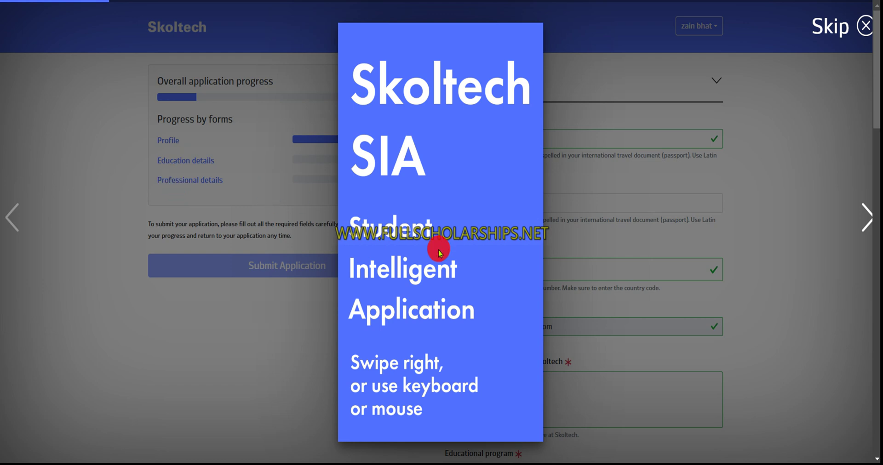
scroll(442, 255, "down", 5)
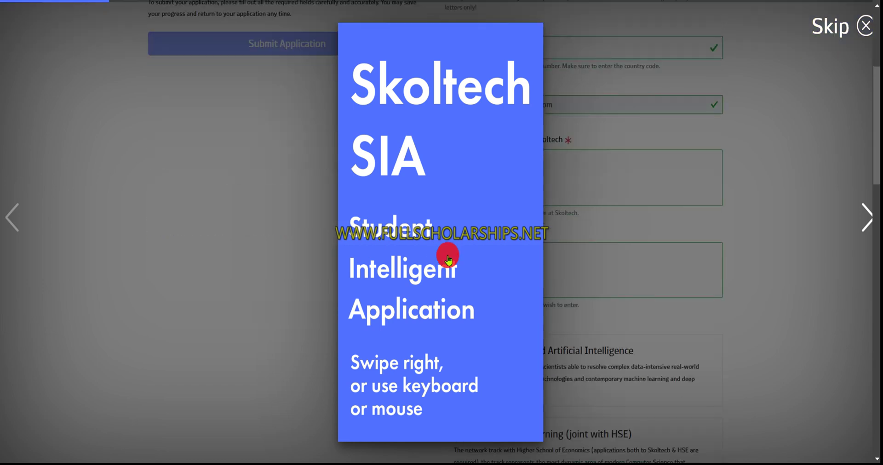
Dismiss the SIA intro card and move the surname from First name into Last name
left_click(837, 26)
scroll(527, 217, "up", 3)
scroll(528, 217, "up", 2)
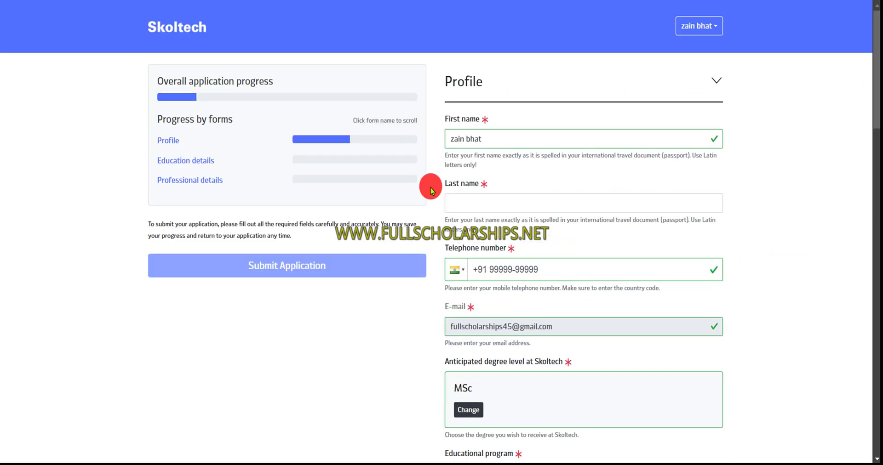
left_click_drag(482, 145, 466, 143)
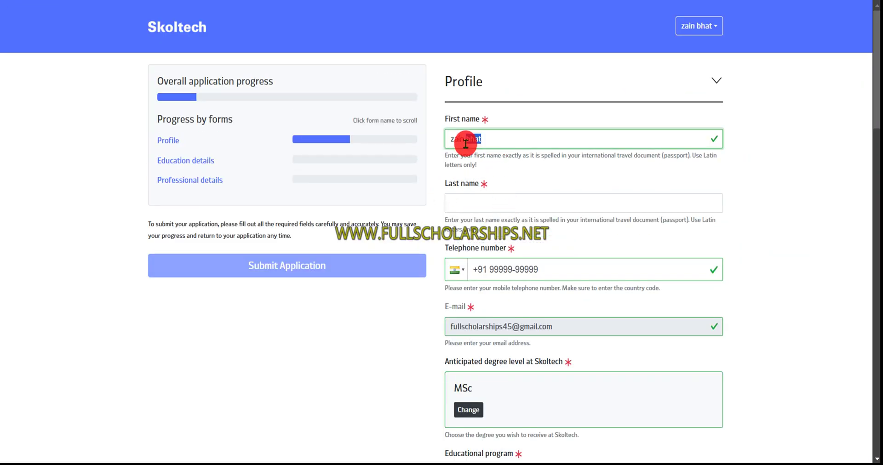
key("ctrl+x")
left_click(463, 197)
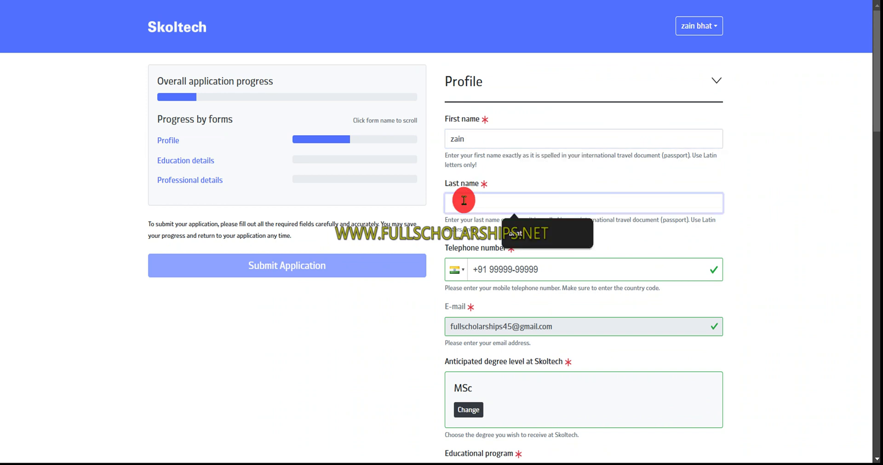
key("ctrl+v")
Select the Machine Learning and Artificial Intelligence track and set sex to Male
scroll(507, 243, "down", 4)
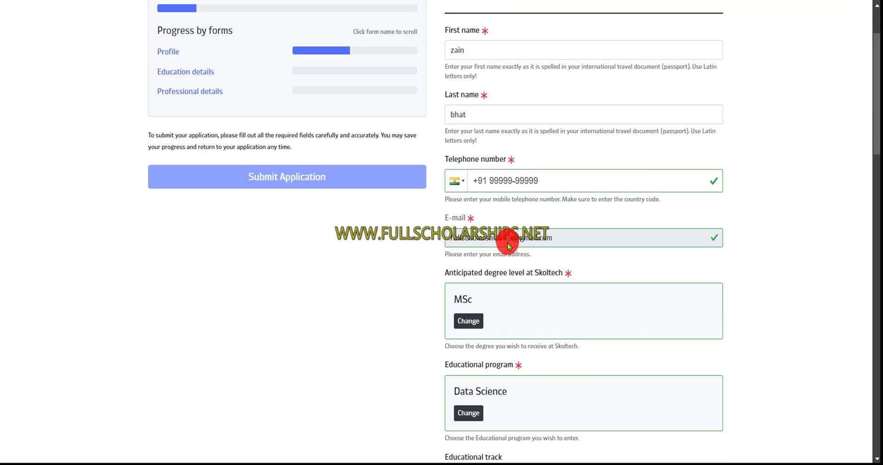
scroll(488, 253, "down", 6)
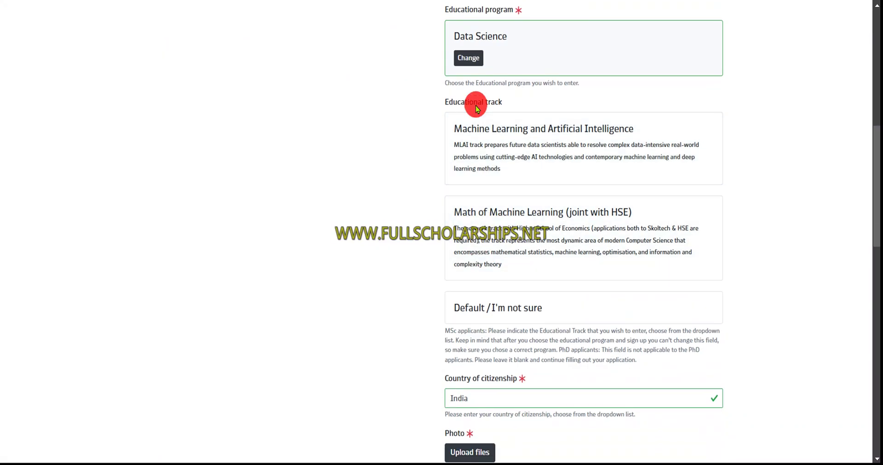
left_click(483, 138)
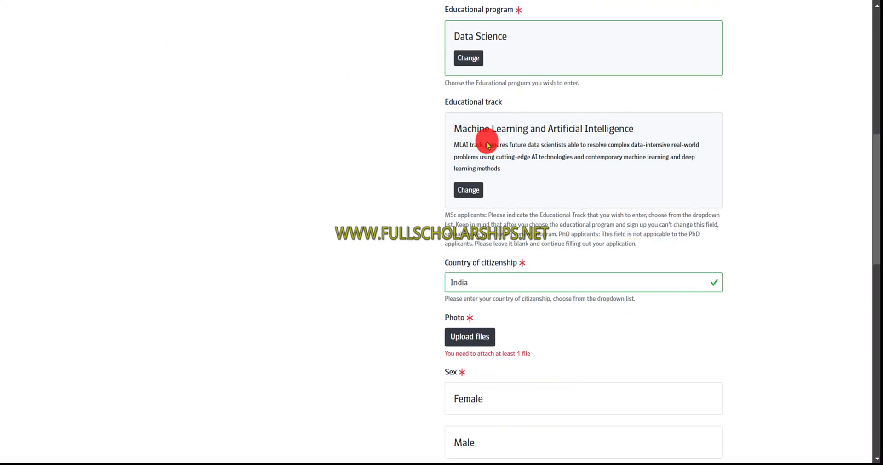
scroll(491, 180, "down", 1)
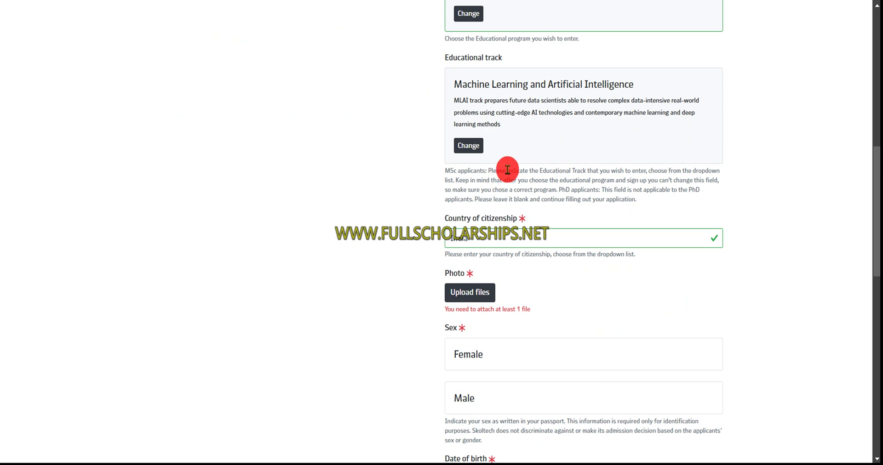
scroll(499, 260, "down", 2)
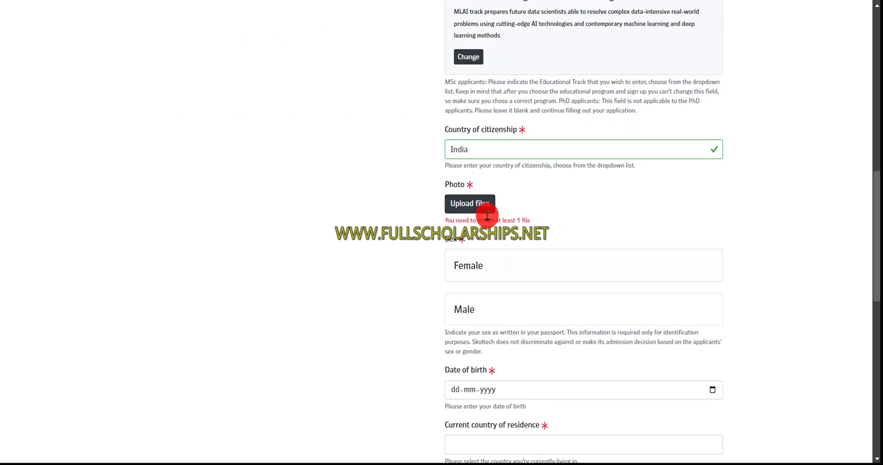
left_click(490, 316)
scroll(482, 325, "down", 2)
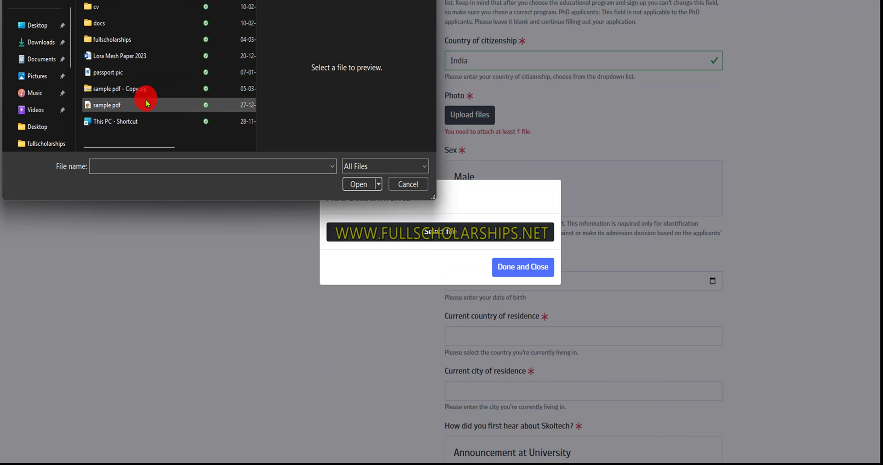
Upload passport pic.jpg as the profile photo
left_click(130, 72)
left_click(362, 184)
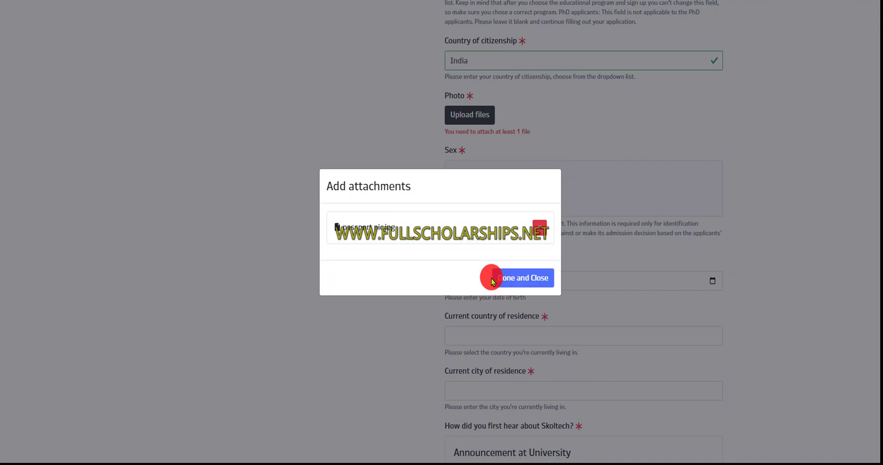
left_click(516, 283)
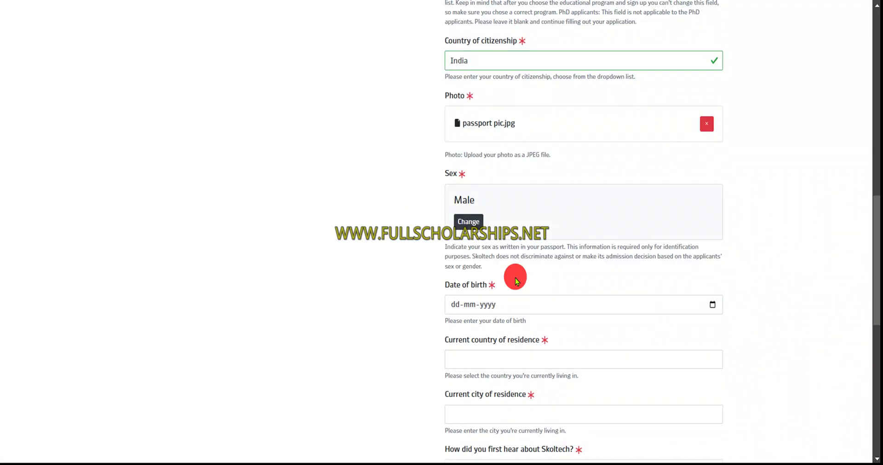
Enter birth date 01-01-2005, residence India, delhi, source Social Media and Internet, and save the profile
scroll(516, 276, "down", 2)
left_click(479, 219)
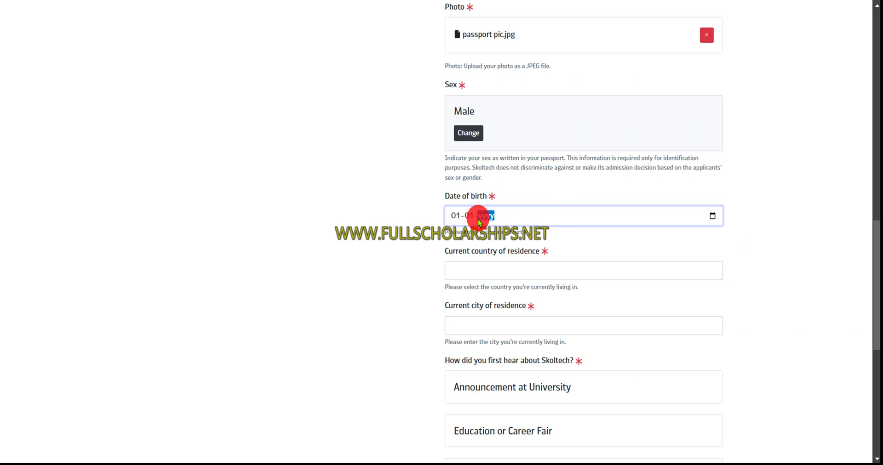
type("01-01-2005")
left_click(482, 271)
left_click(536, 296)
type("delhi")
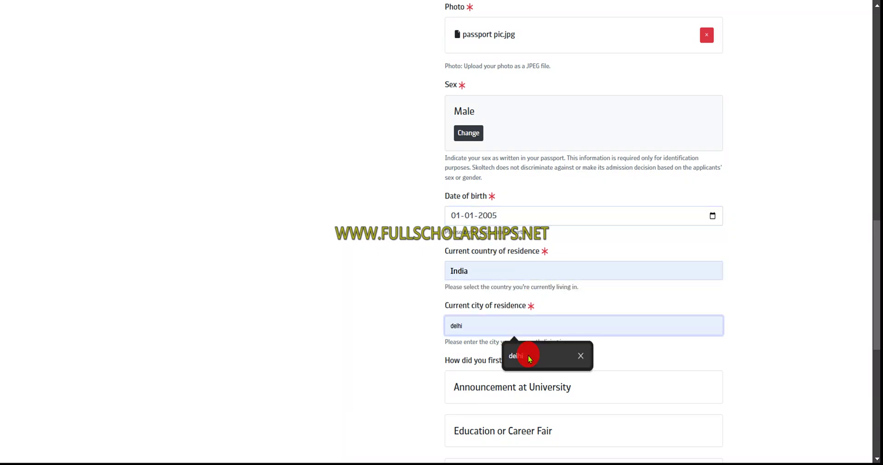
scroll(232, 217, "down", 4)
left_click(469, 205)
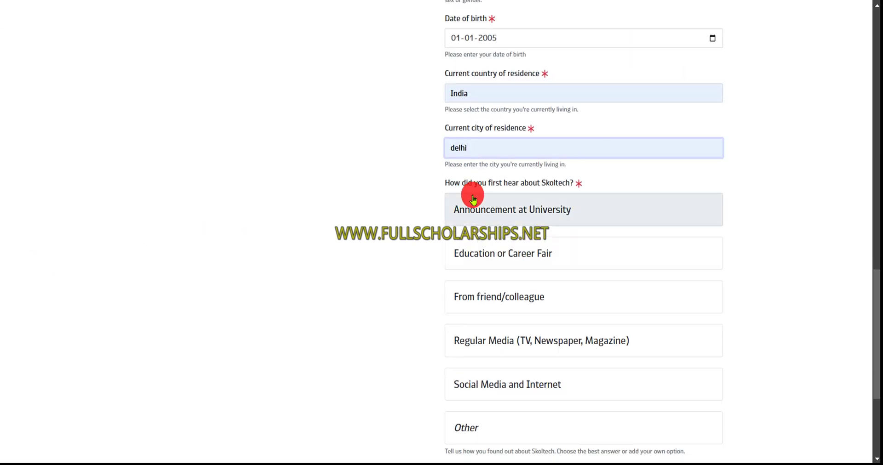
scroll(513, 271, "down", 2)
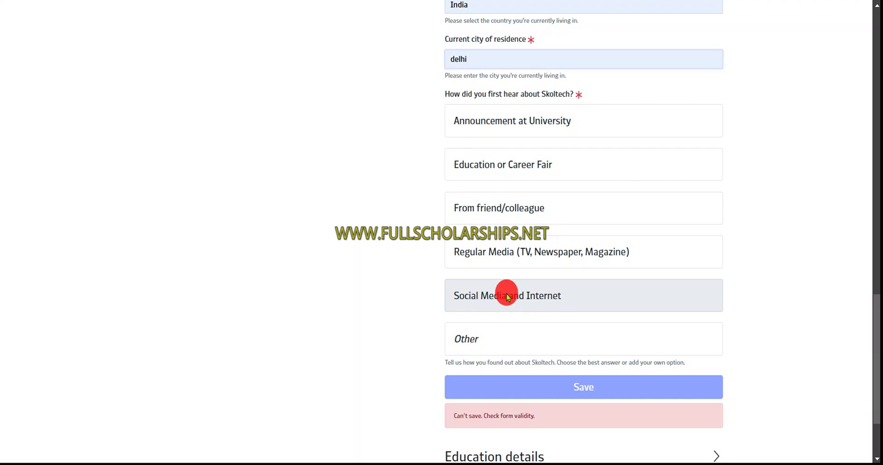
left_click(507, 296)
left_click(532, 305)
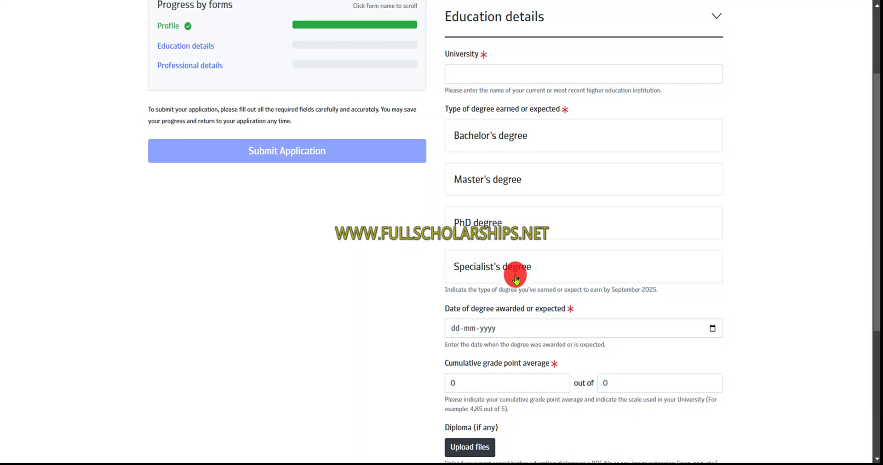
Fill University with the suggested 'abc' and choose Bachelor's degree
scroll(515, 276, "up", 2)
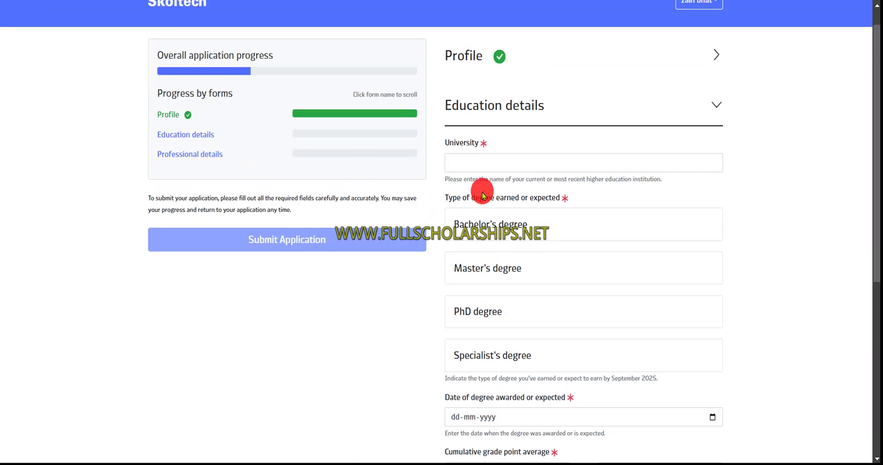
left_click(488, 164)
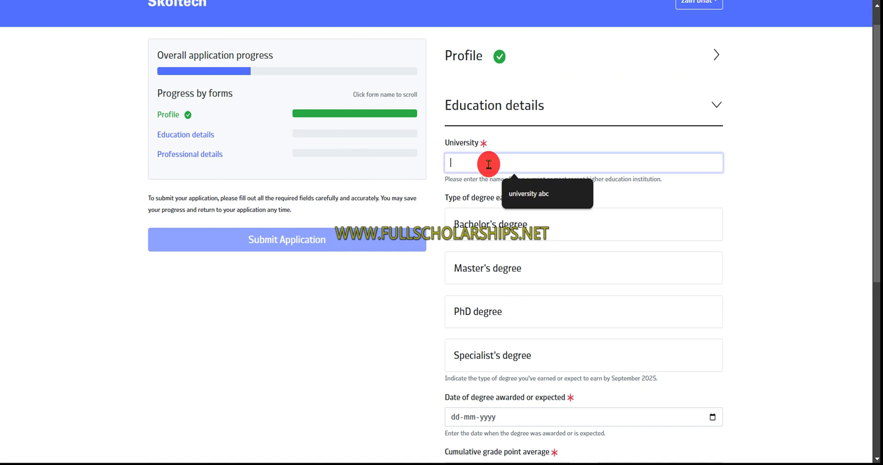
left_click(525, 190)
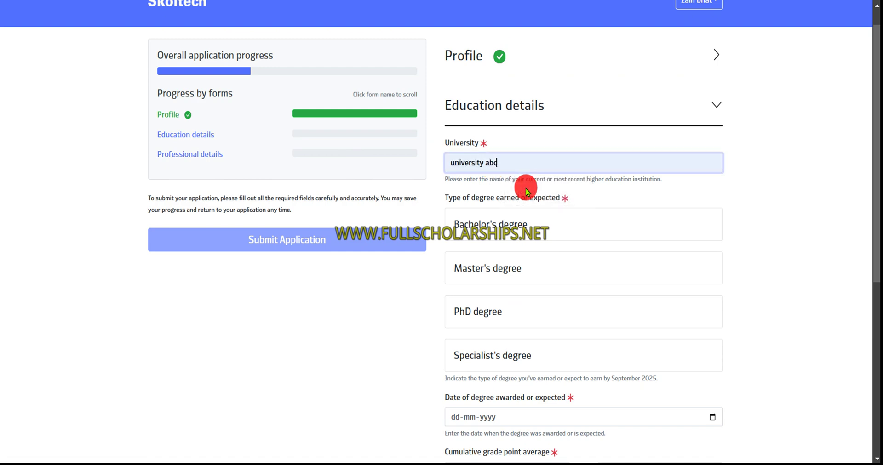
left_click(516, 213)
Enter the degree award date 03-12-2024 and a GPA of 9 out of 10
scroll(518, 219, "down", 1)
scroll(518, 219, "down", 2)
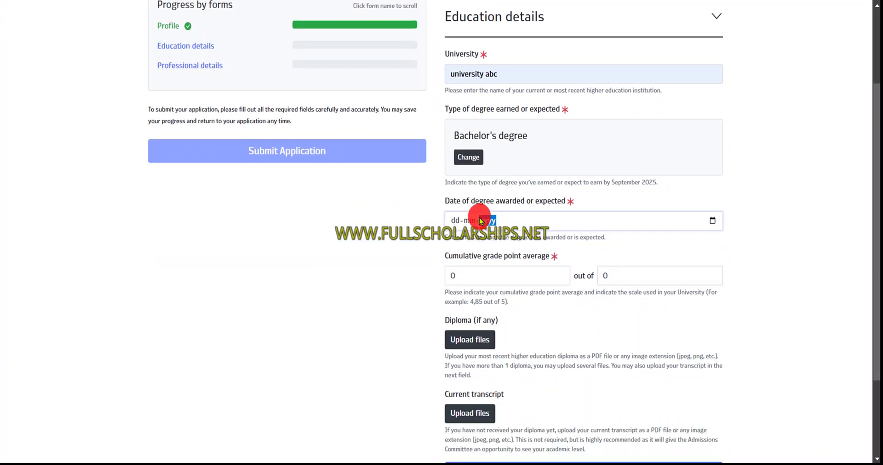
left_click(488, 222)
type("06")
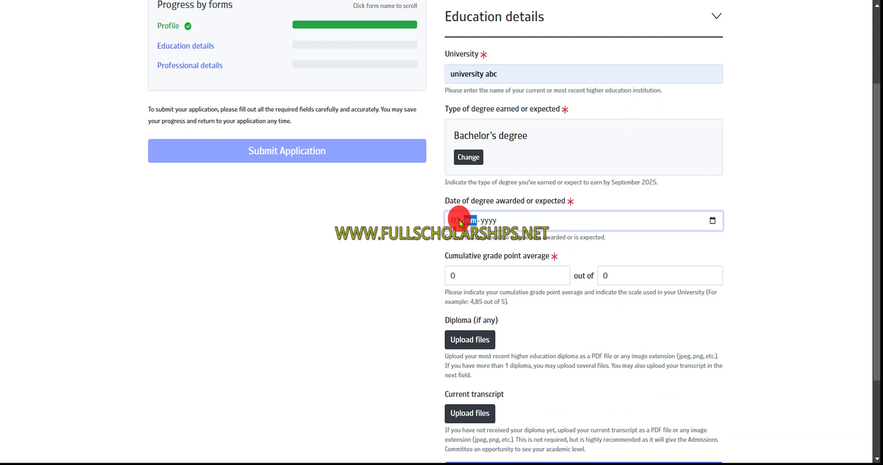
type("122024")
left_click(471, 276)
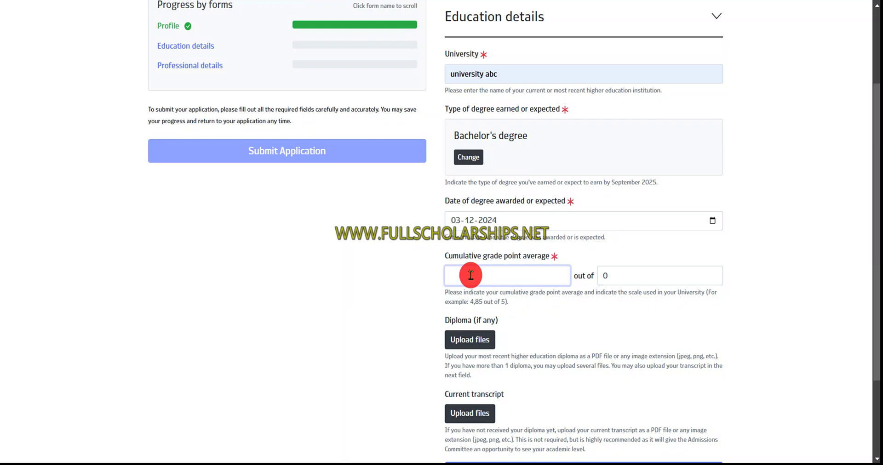
type("9")
left_click(631, 284)
type("9")
type("10")
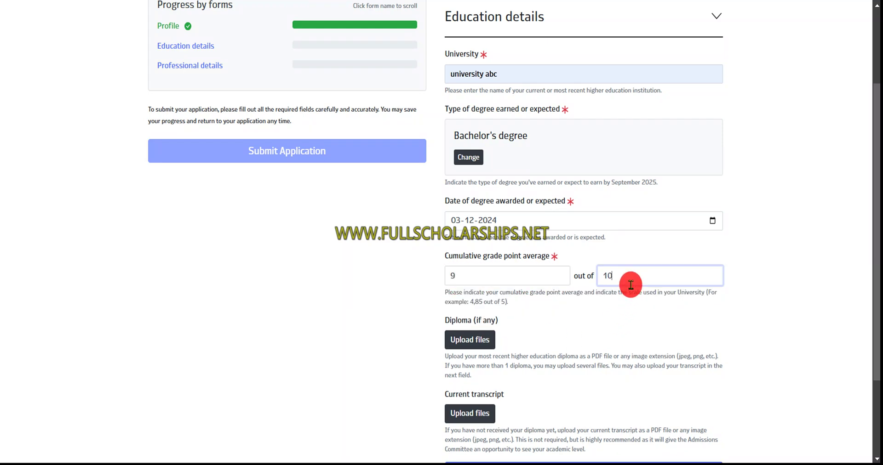
scroll(529, 341, "down", 1)
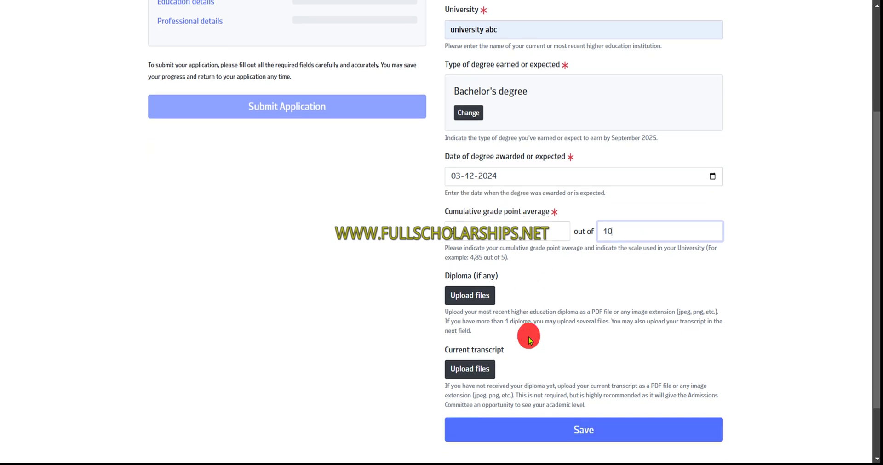
Attach sample pdf.pdf as the diploma file
left_click(470, 297)
left_click(420, 233)
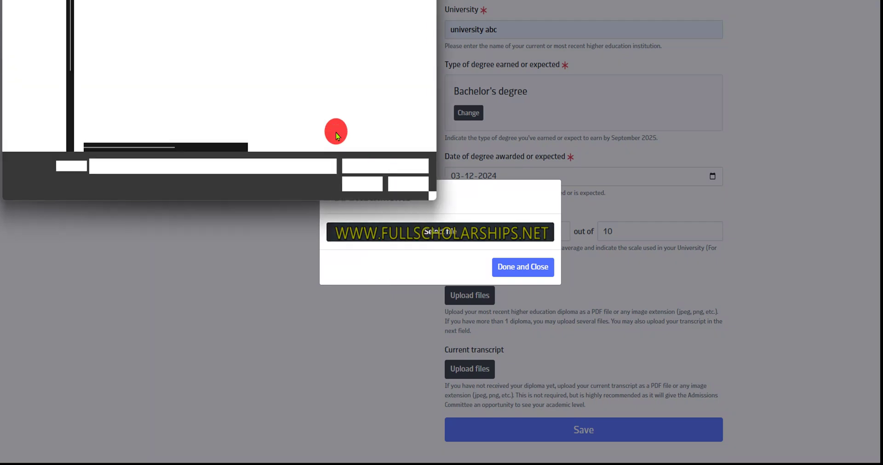
left_click(148, 111)
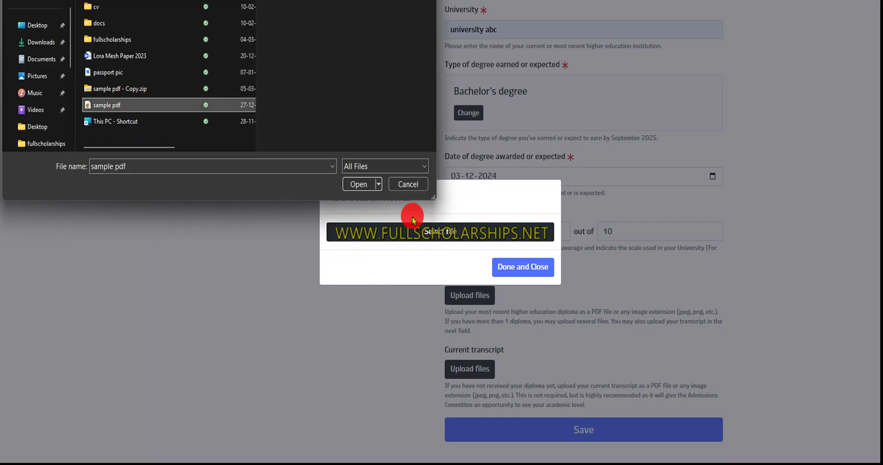
left_click(346, 183)
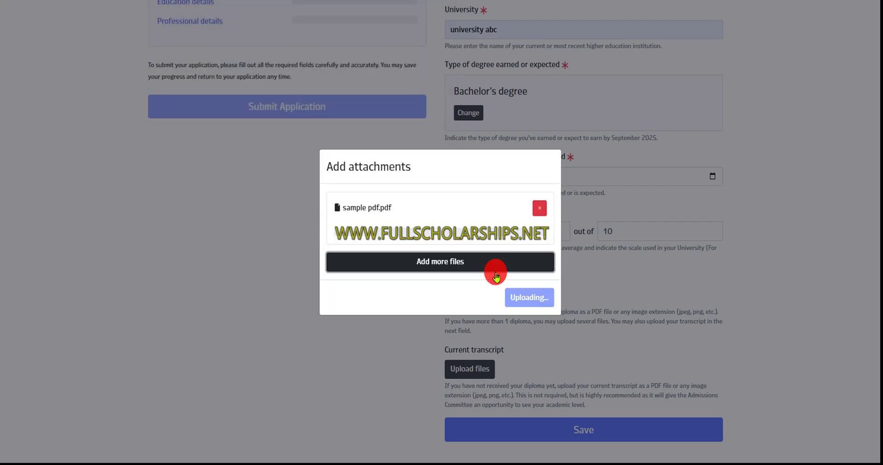
left_click(524, 297)
Attach sample pdf.pdf as the current transcript and save the education details
scroll(494, 361, "down", 3)
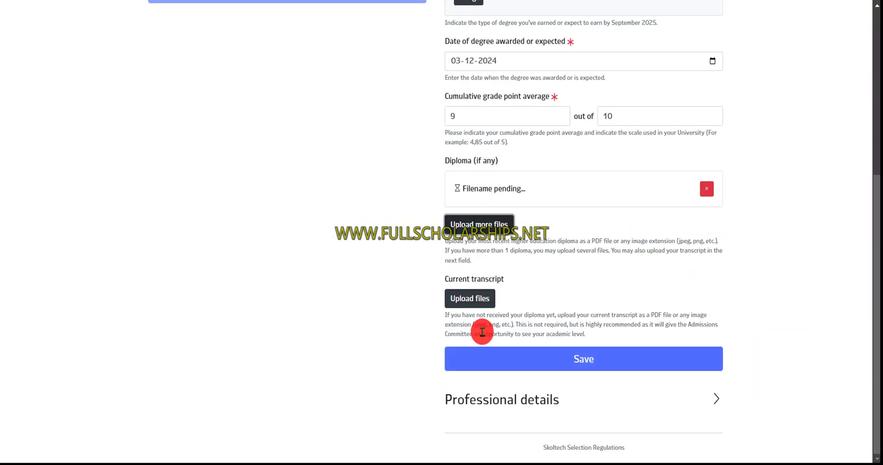
left_click(478, 299)
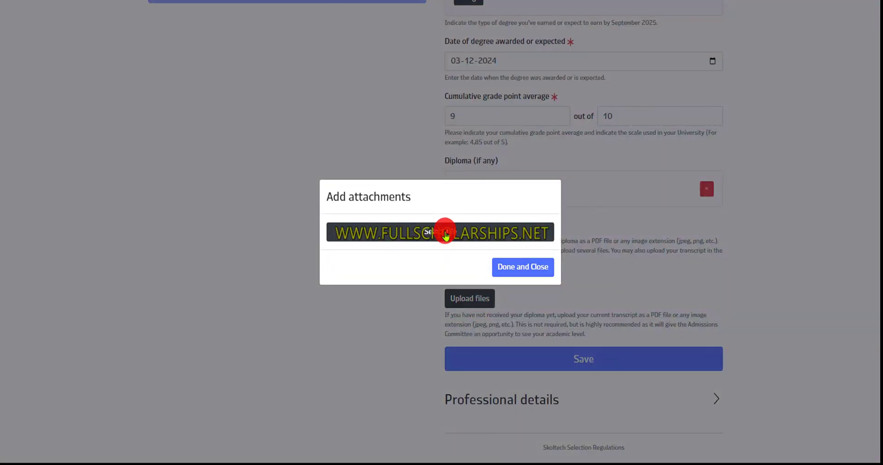
left_click(446, 236)
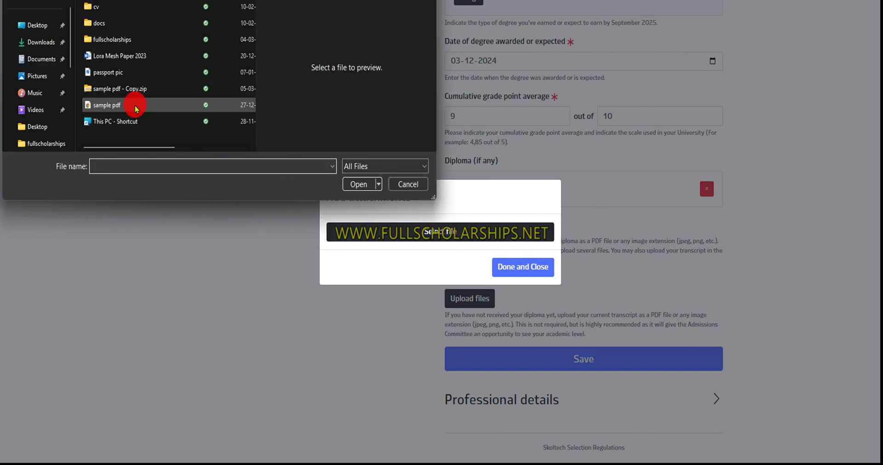
left_click(352, 184)
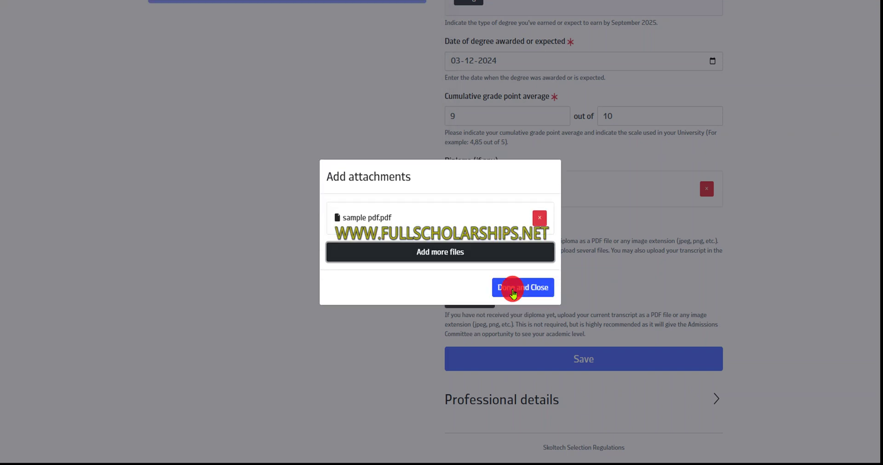
left_click(513, 289)
scroll(511, 290, "down", 1)
left_click(580, 367)
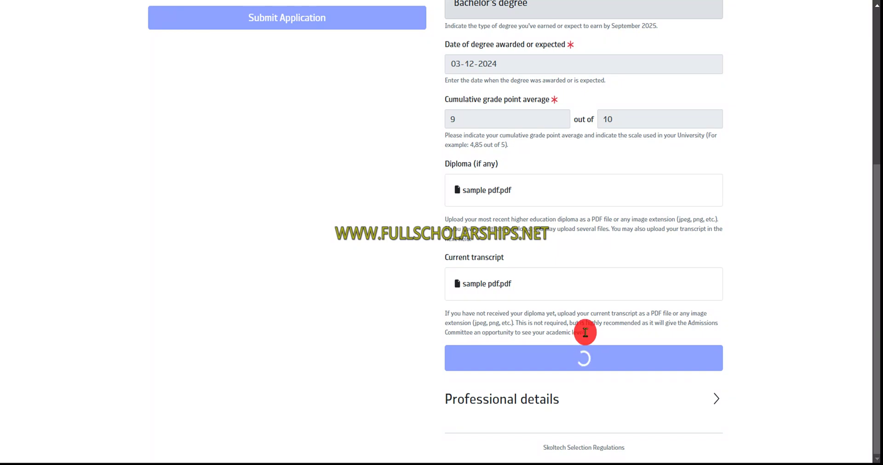
Scroll the page while saving finishes, ending at the expanded Professional details section
scroll(585, 333, "up", 1)
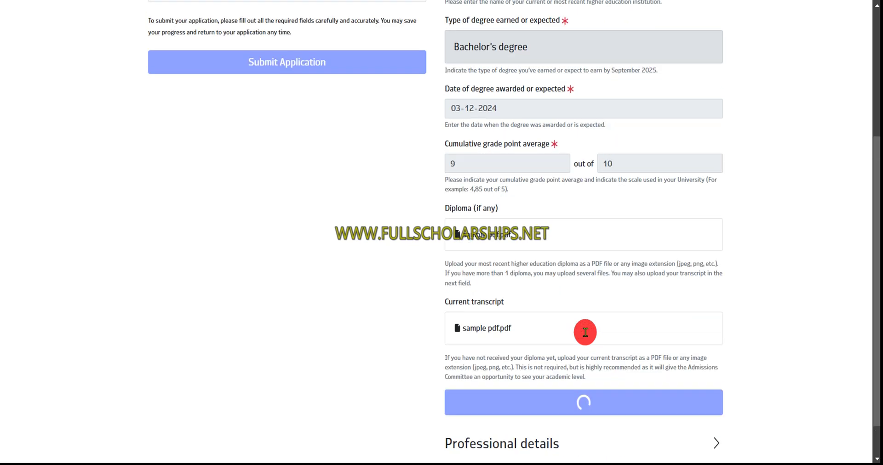
scroll(585, 333, "down", 1)
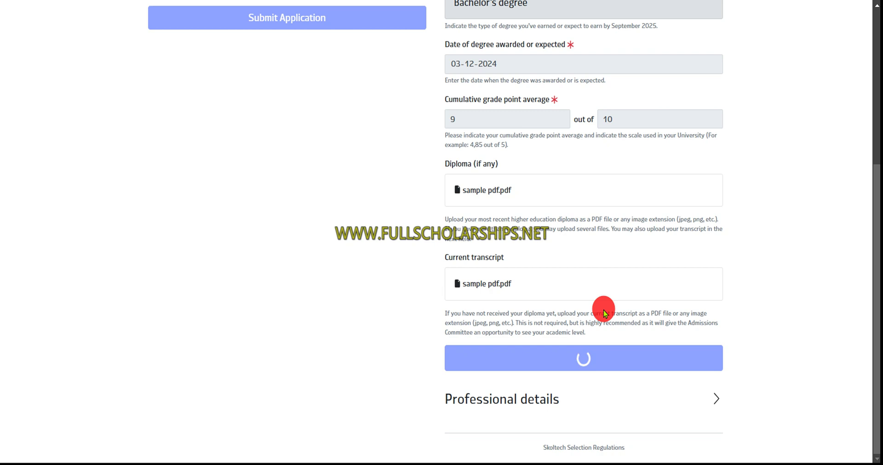
scroll(604, 312, "up", 3)
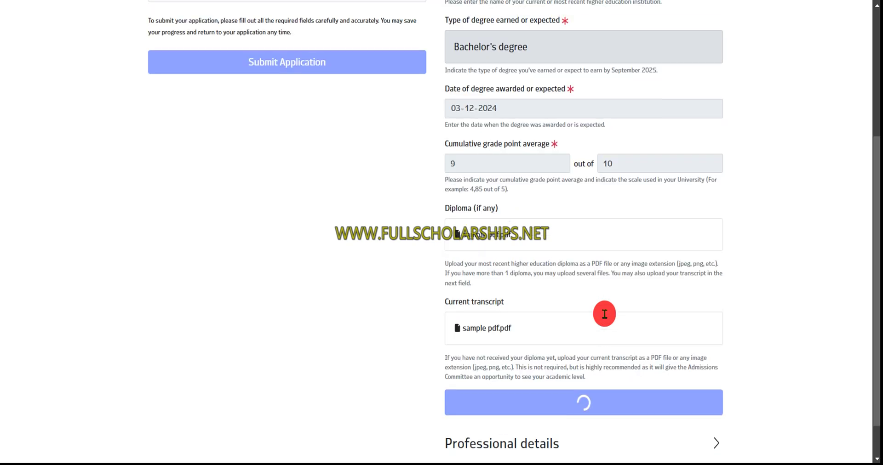
scroll(604, 311, "up", 2)
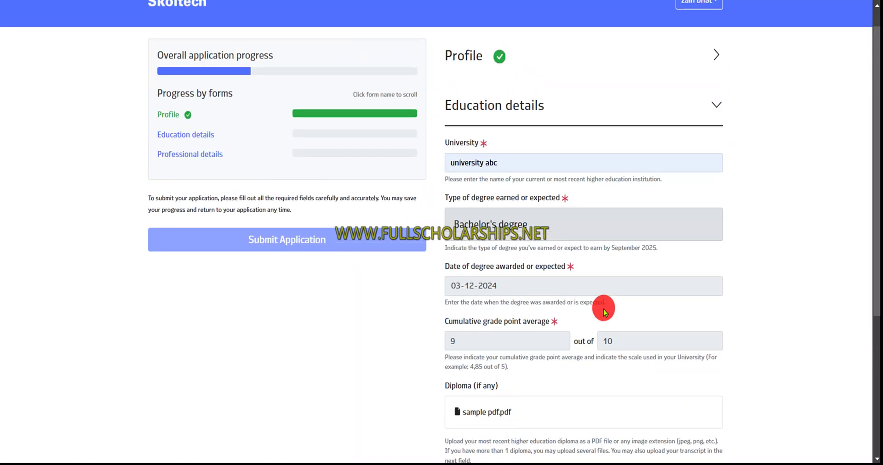
scroll(604, 313, "down", 1)
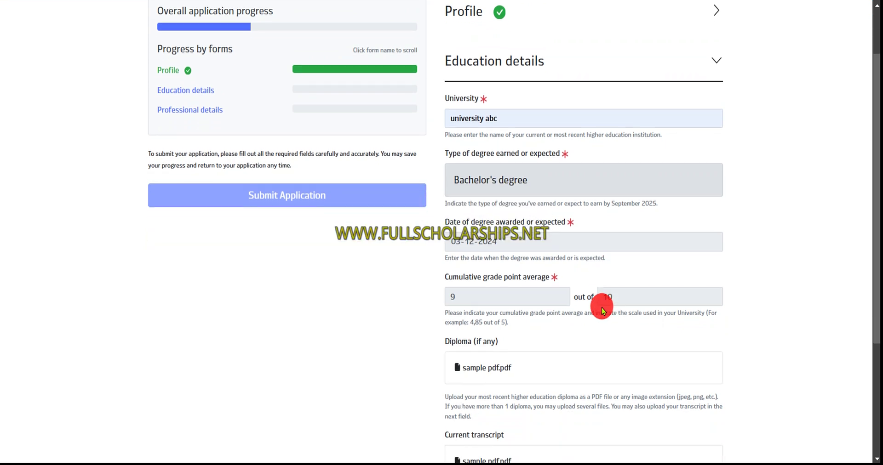
scroll(603, 311, "down", 3)
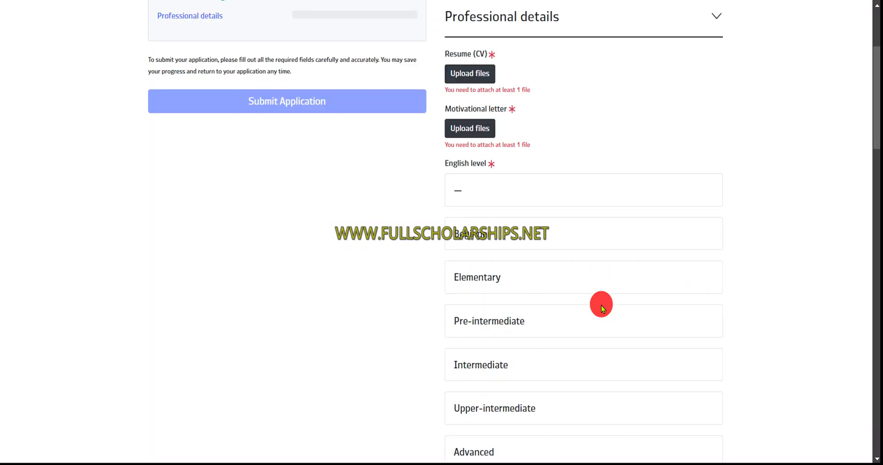
Attach sample pdf.pdf as the resume
scroll(601, 306, "down", 3)
scroll(601, 305, "up", 5)
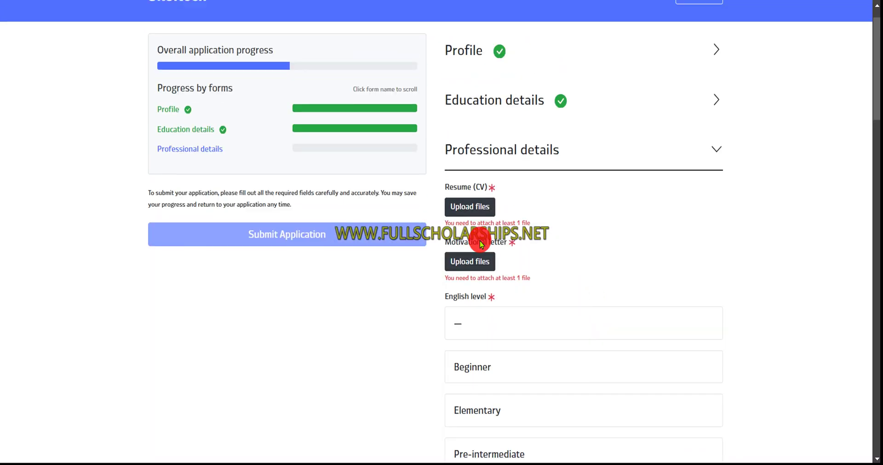
left_click(469, 211)
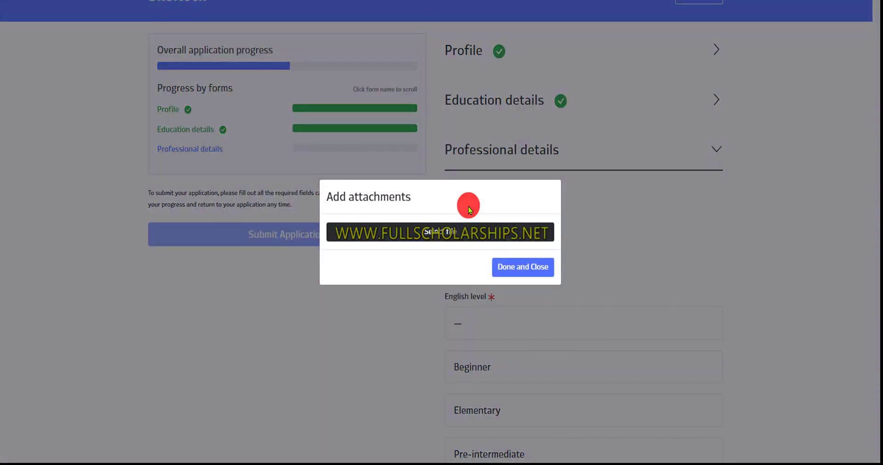
left_click(456, 232)
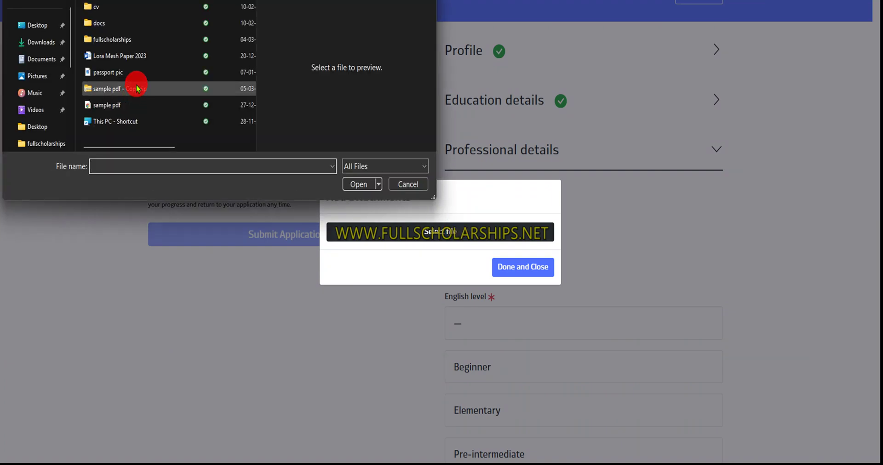
left_click(117, 109)
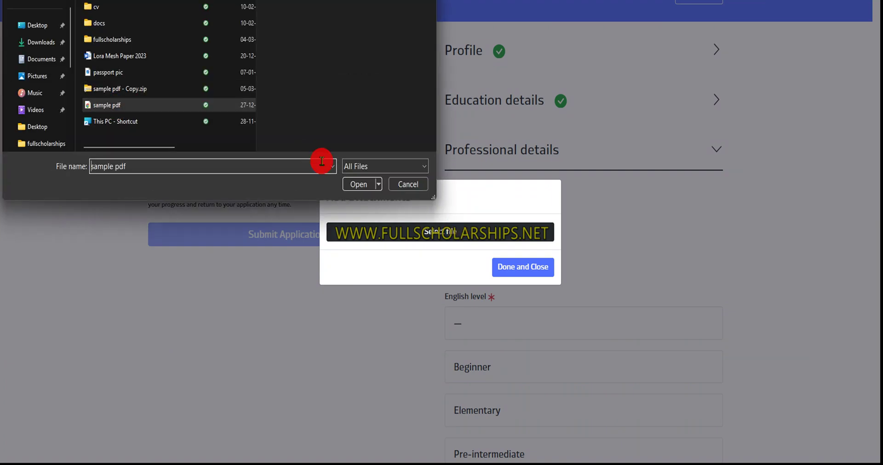
left_click(352, 183)
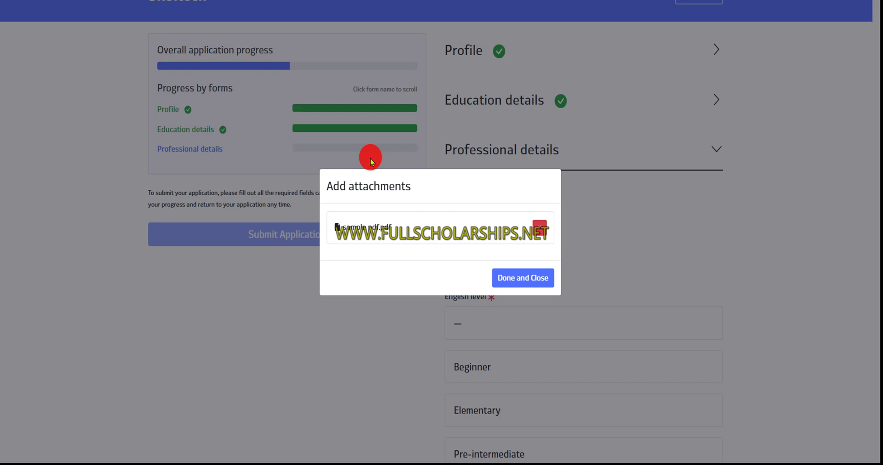
left_click(512, 279)
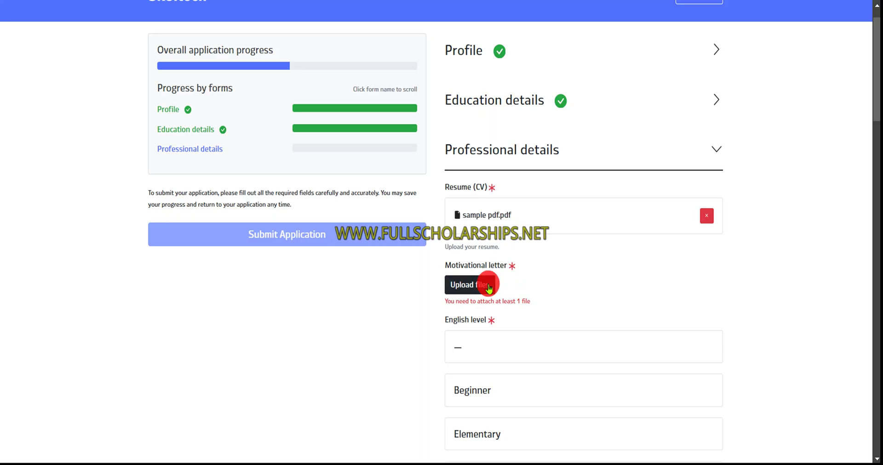
Attach sample pdf.pdf as the motivational letter
left_click(489, 288)
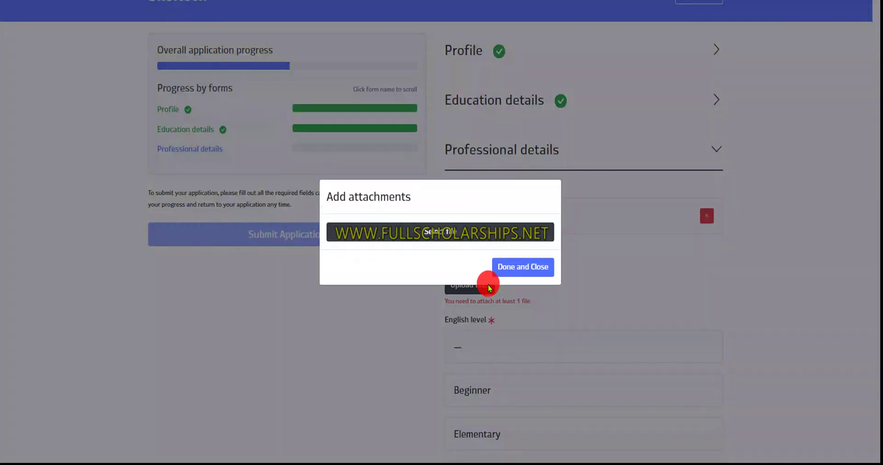
left_click(470, 236)
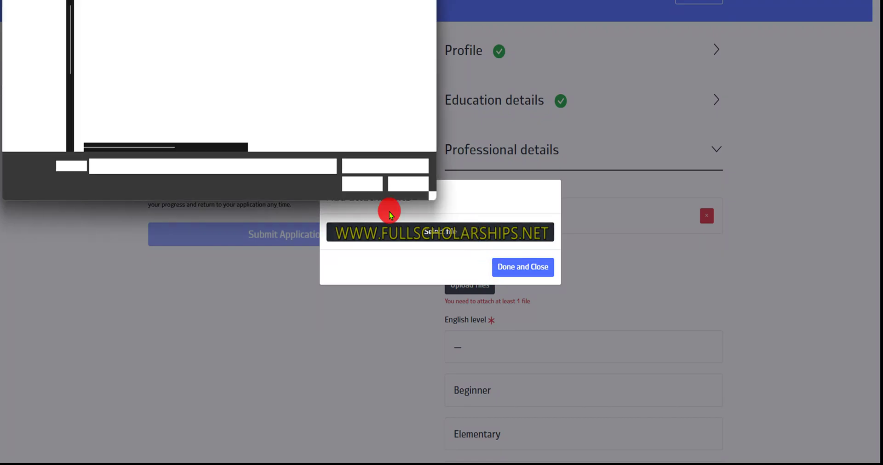
left_click(243, 104)
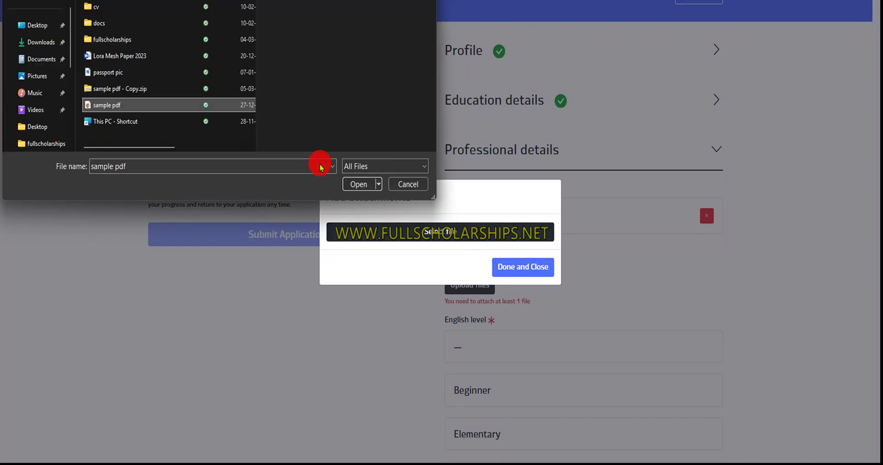
left_click(351, 183)
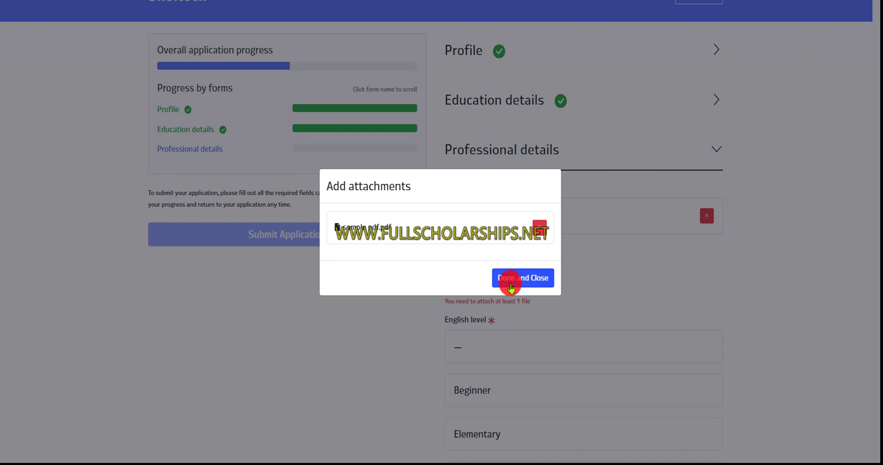
left_click(510, 285)
Set the English level to Native
scroll(506, 282, "down", 2)
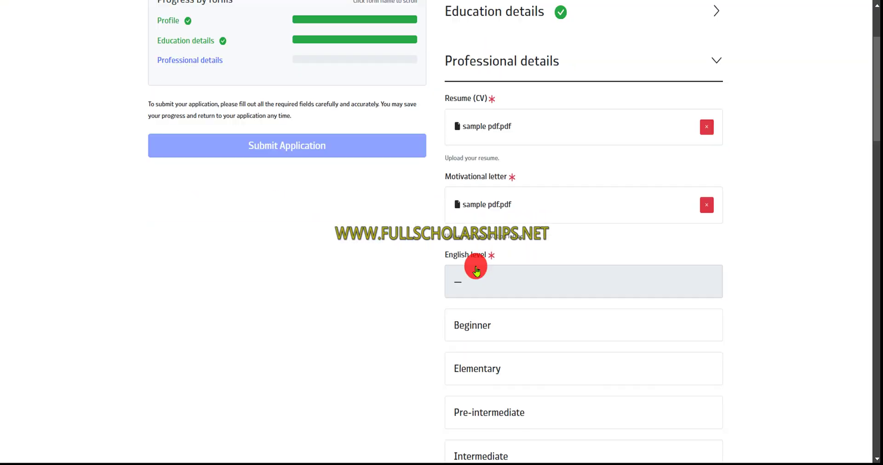
scroll(475, 267, "down", 2)
scroll(482, 391, "down", 2)
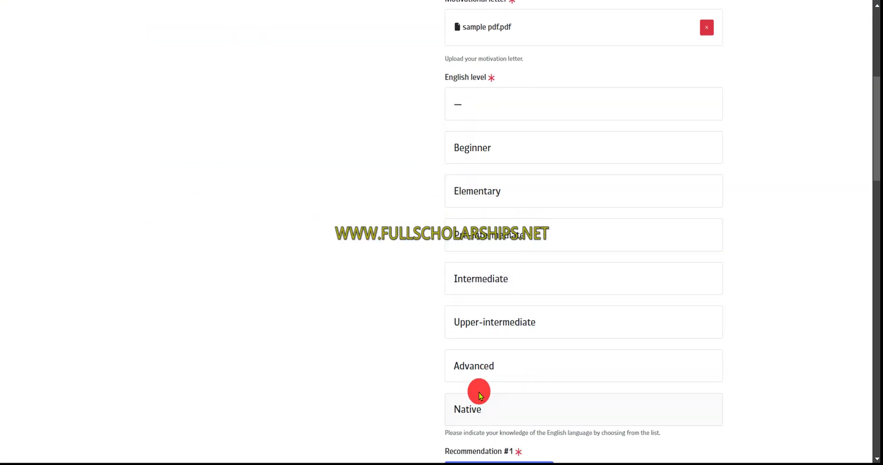
left_click(478, 401)
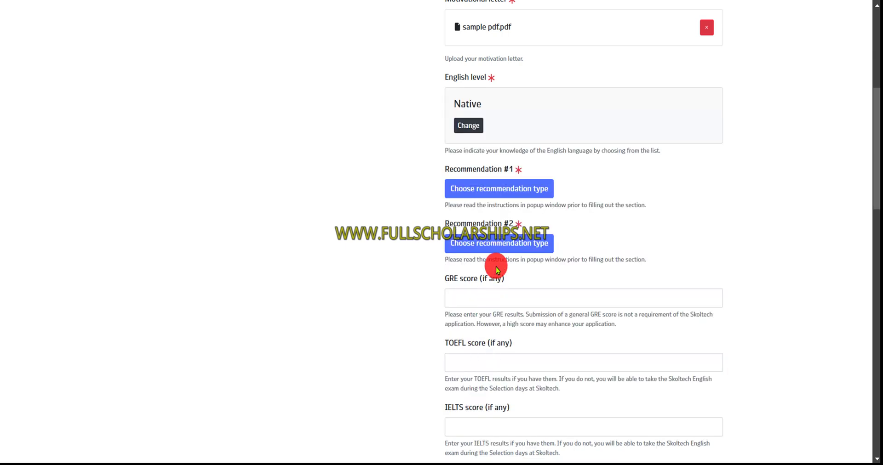
Upload sample pdf.pdf yourself as the letter for Recommendation #1
left_click(491, 196)
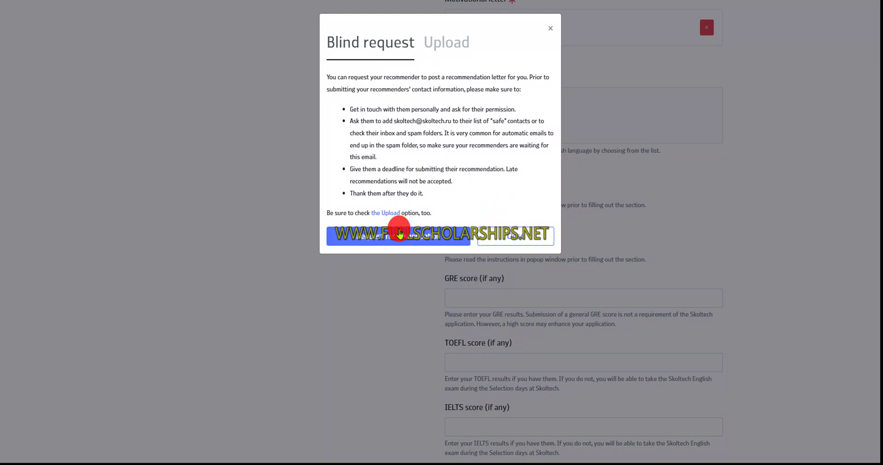
left_click(437, 41)
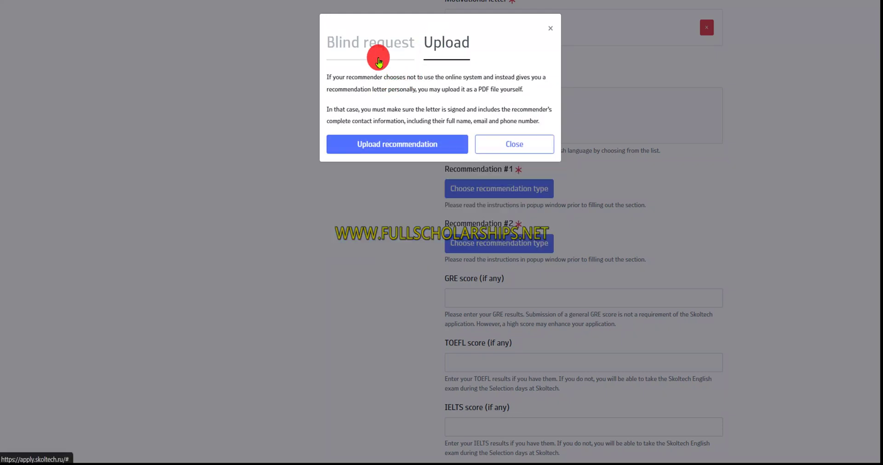
left_click(415, 149)
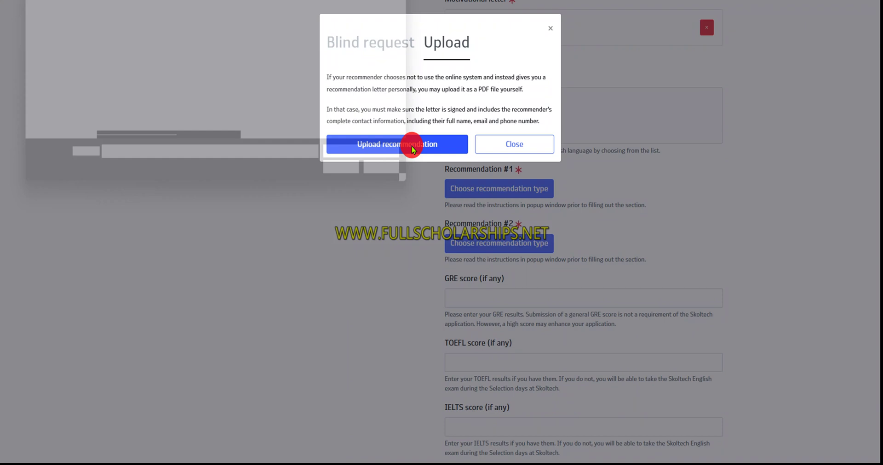
left_click(198, 106)
left_click(358, 184)
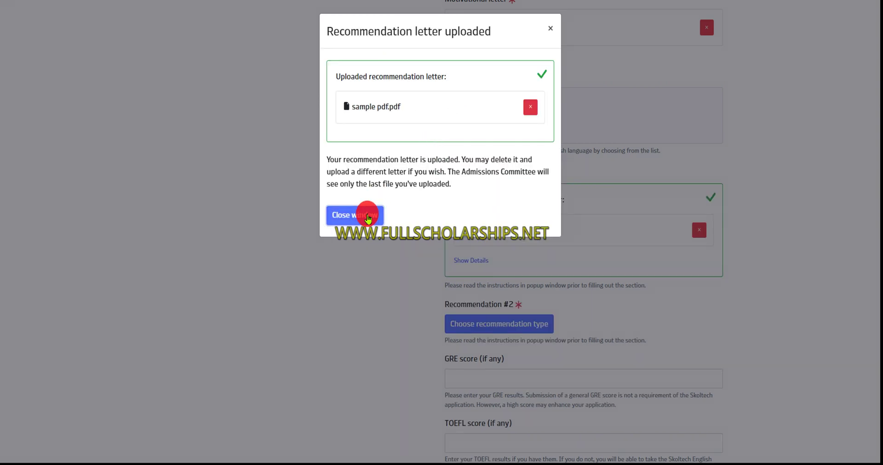
left_click(364, 215)
Upload sample pdf.pdf yourself as the letter for Recommendation #2
left_click(482, 322)
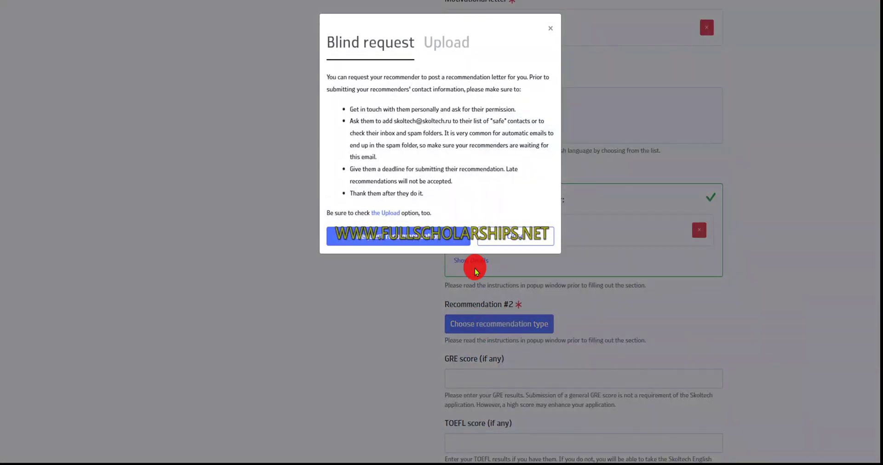
left_click(438, 63)
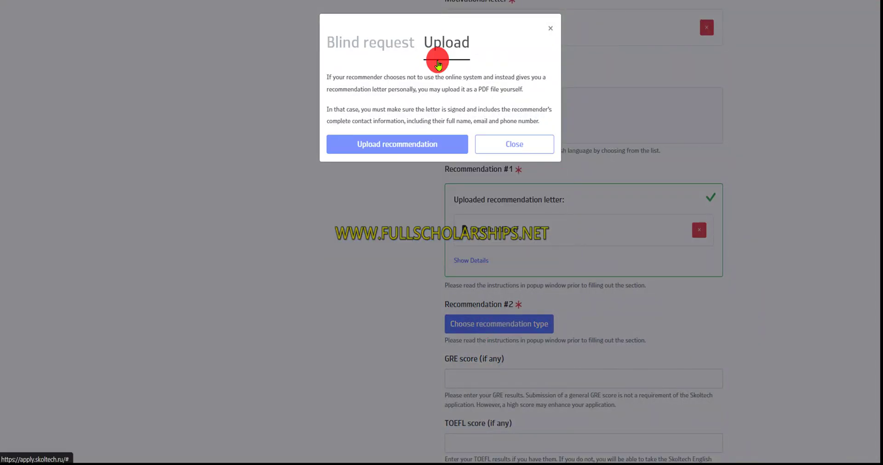
left_click(401, 152)
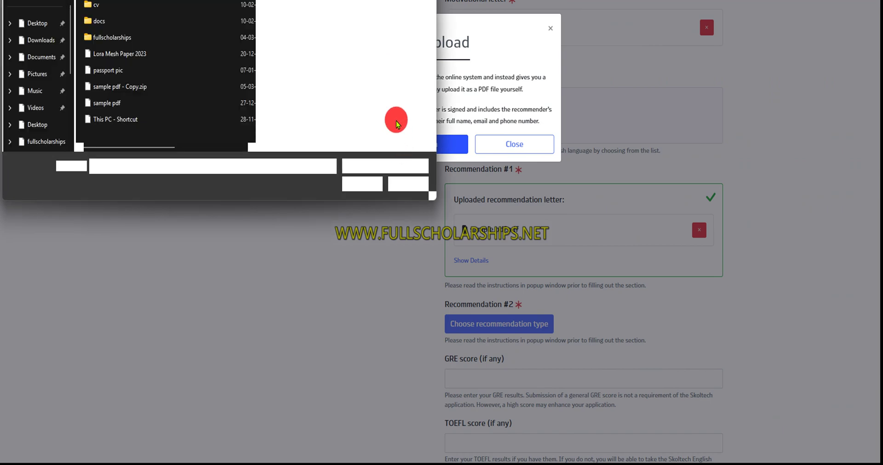
left_click(166, 106)
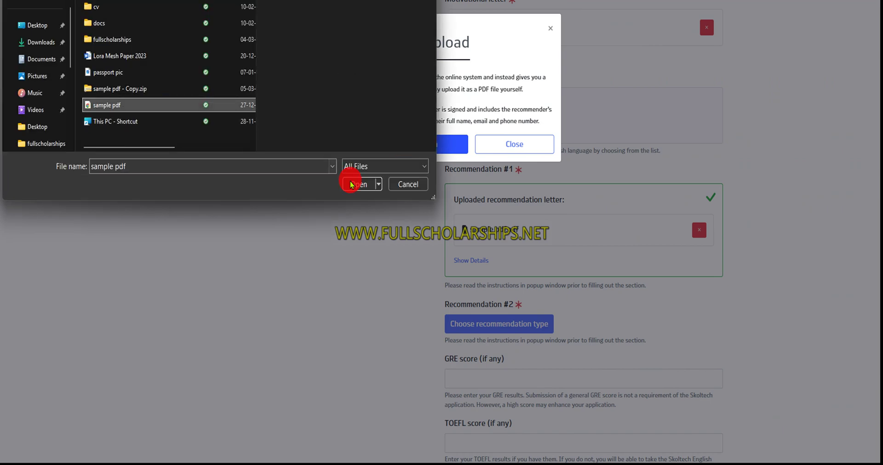
left_click(356, 184)
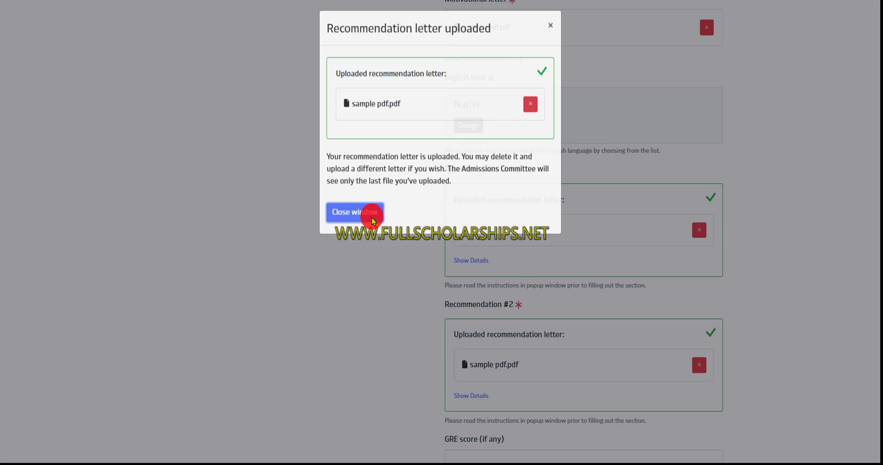
Set research interest areas to data science and enter a prospective supervisor's name
left_click(372, 217)
scroll(470, 229, "down", 9)
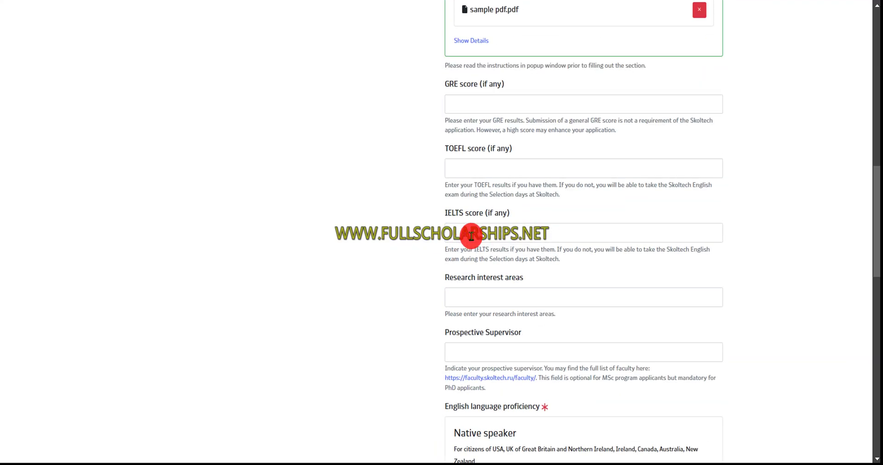
scroll(471, 236, "down", 1)
left_click(475, 215)
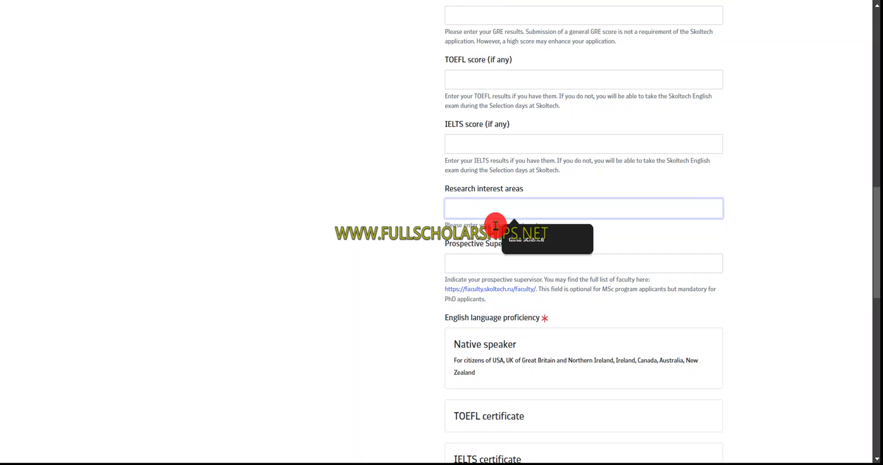
left_click(509, 238)
left_click(483, 266)
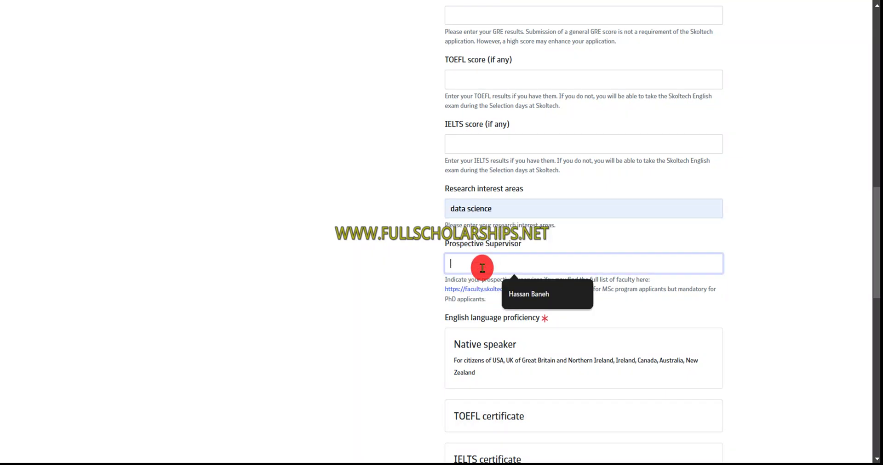
left_click(529, 308)
scroll(528, 290, "down", 4)
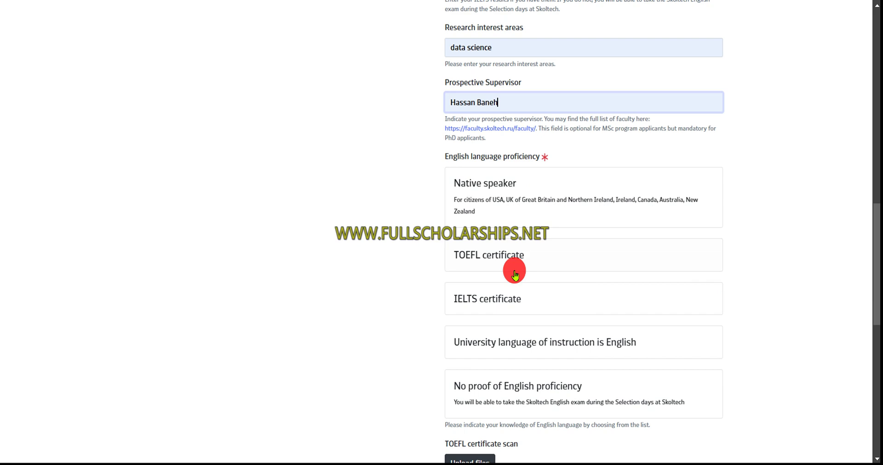
scroll(514, 270, "up", 4)
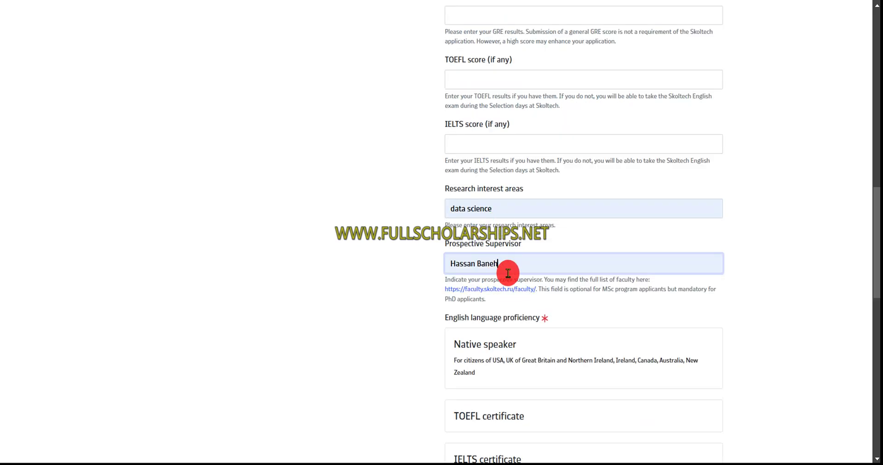
key("BackSpace")
key("BackSpace")
key("BackSpace")
key("BackSpace")
key("BackSpace")
key("BackSpace")
key("BackSpace")
key("BackSpace")
key("BackSpace")
key("BackSpace")
type("drtreb")
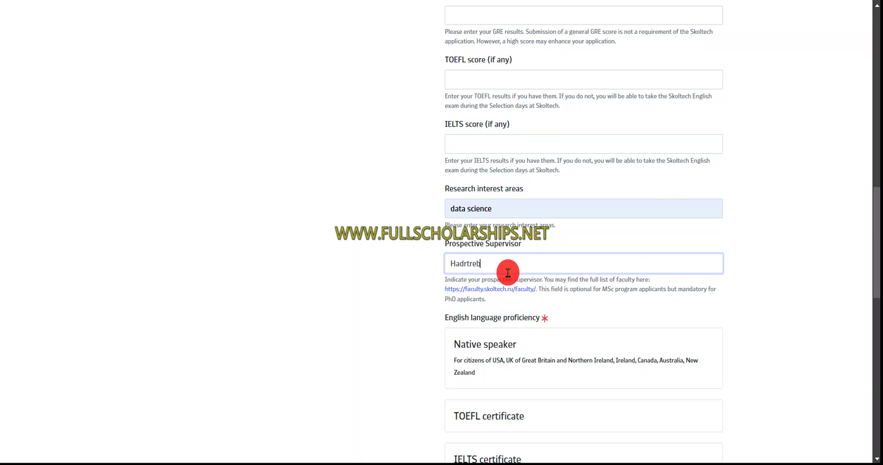
Set English proficiency to 'University language of instruction is English'
scroll(524, 325, "down", 2)
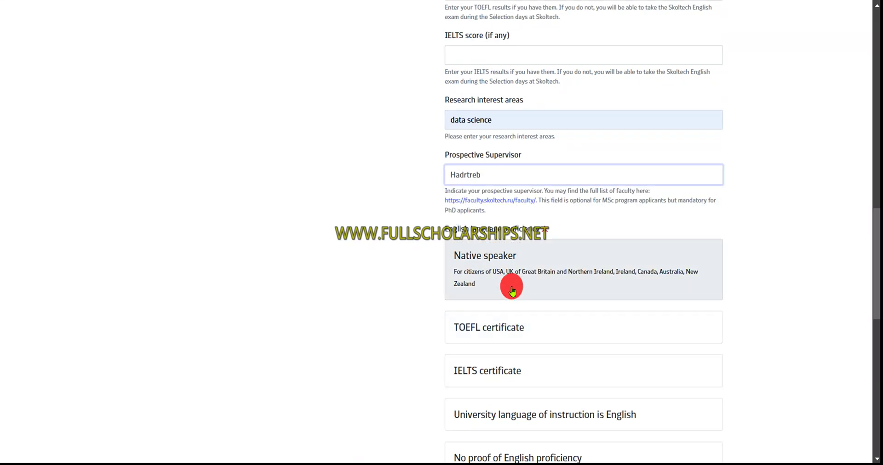
left_click(513, 291)
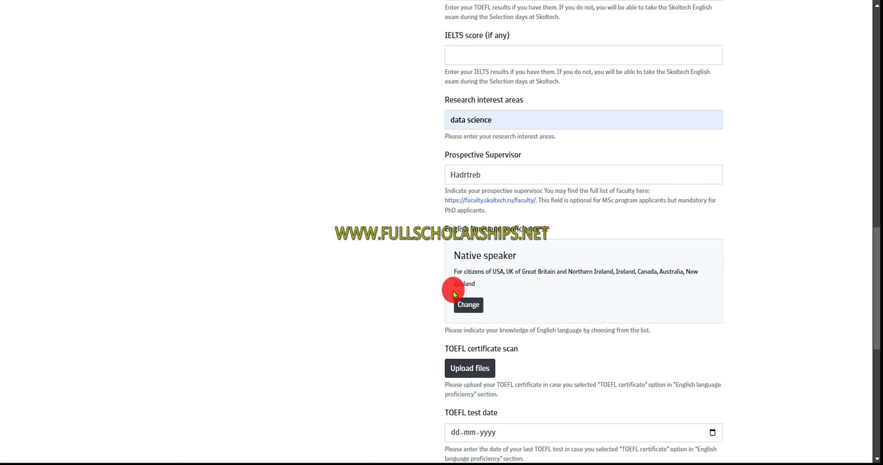
left_click(481, 305)
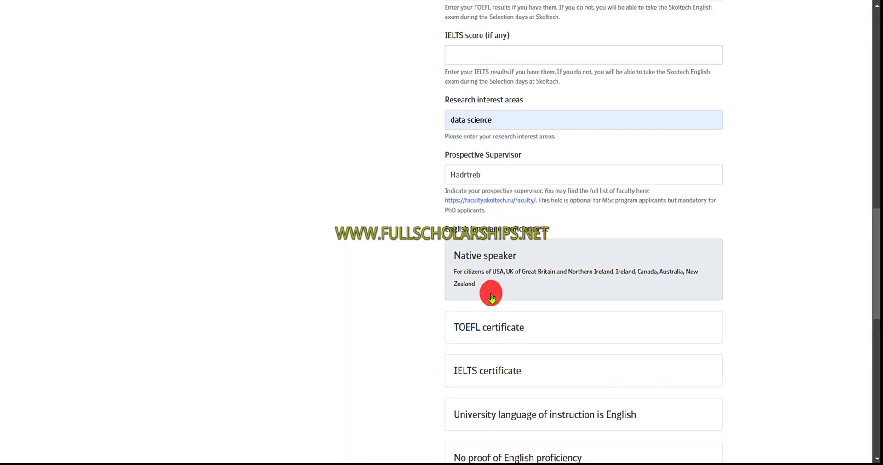
scroll(491, 295, "down", 2)
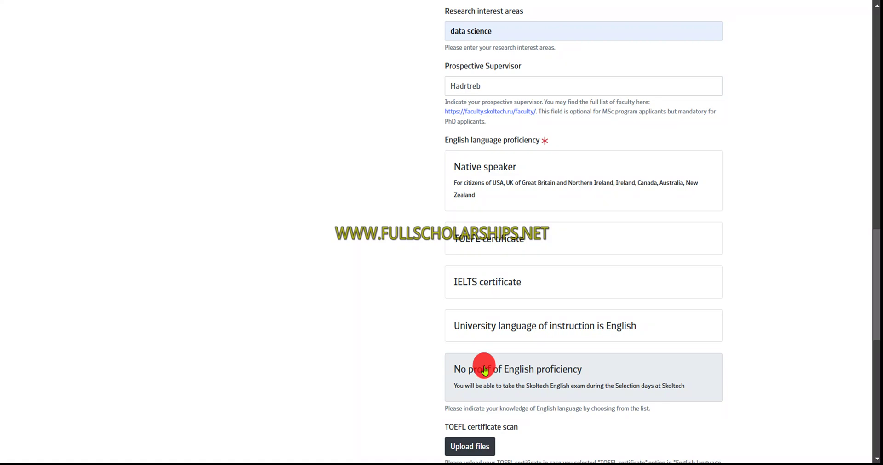
left_click(499, 333)
scroll(501, 335, "up", 3)
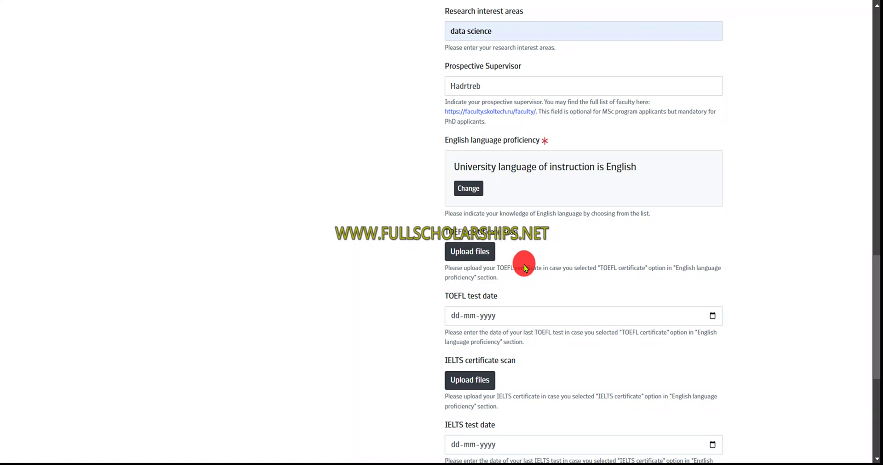
scroll(523, 266, "down", 6)
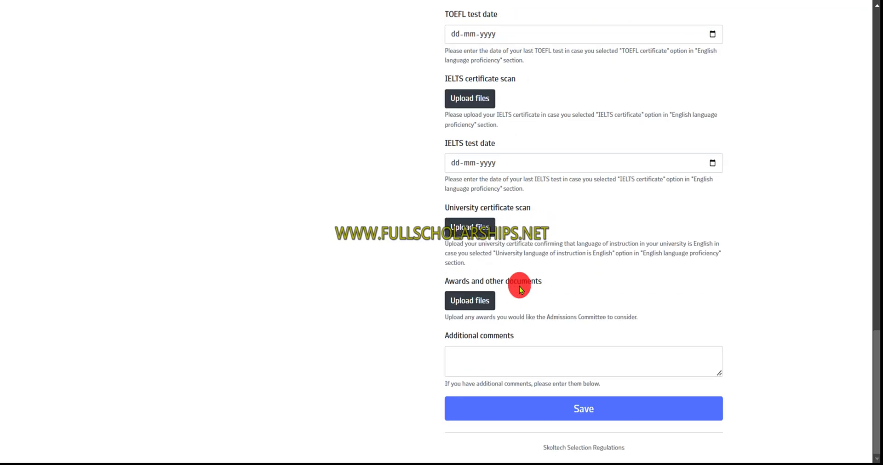
Upload sample pdf.pdf under University certificate scan, then save the Professional details form
left_click(474, 227)
left_click(451, 237)
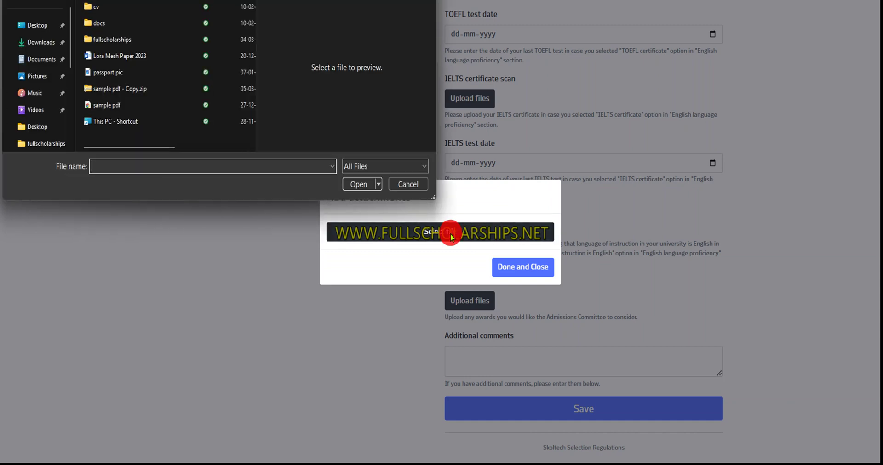
left_click(137, 106)
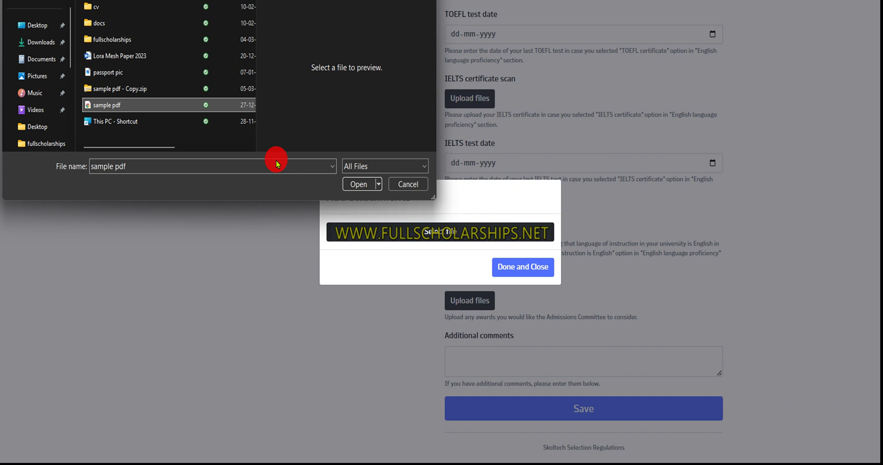
left_click(352, 181)
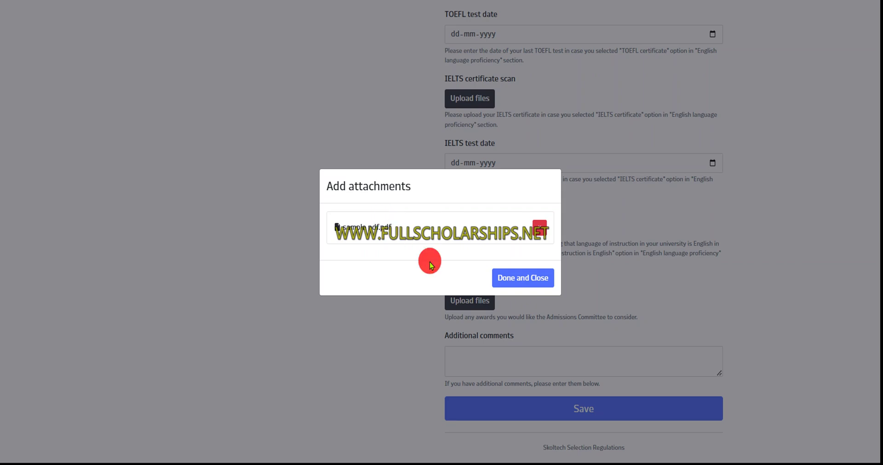
left_click(511, 277)
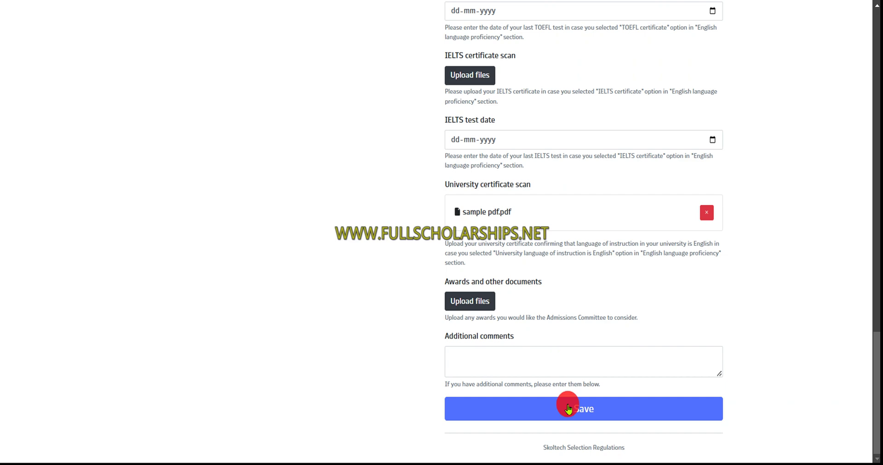
left_click(569, 409)
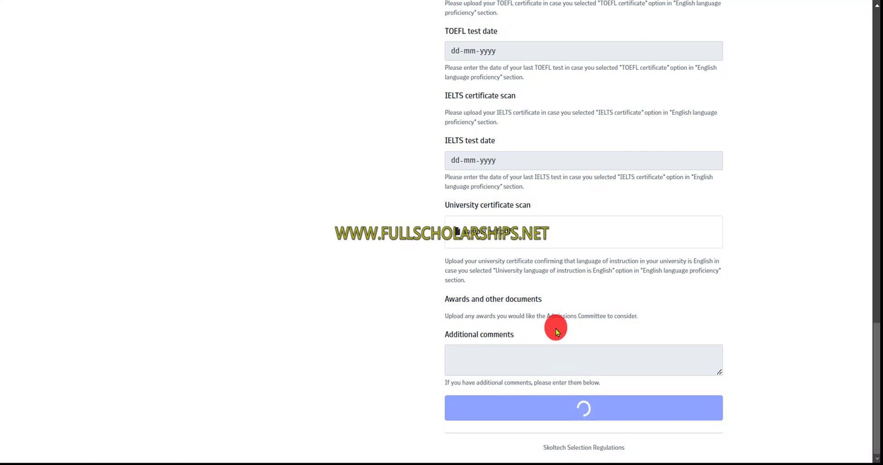
Scroll up to the progress panel to confirm all three forms show green checkmarks
scroll(559, 322, "up", 8)
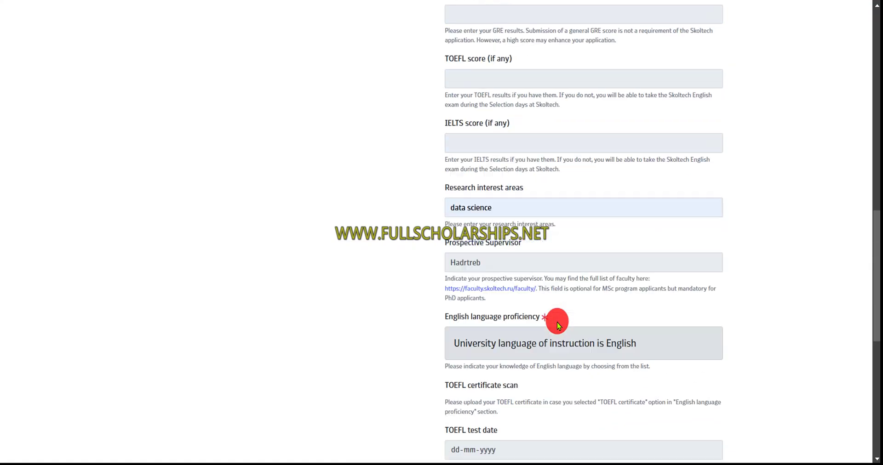
scroll(556, 322, "up", 10)
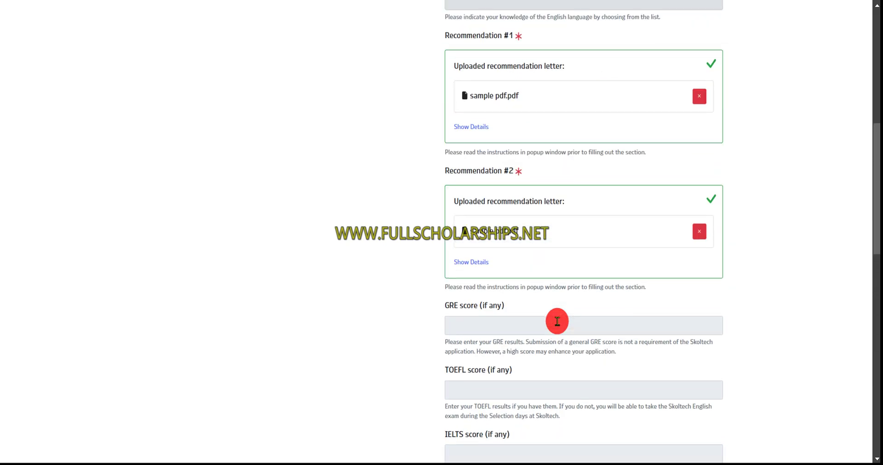
scroll(557, 321, "up", 3)
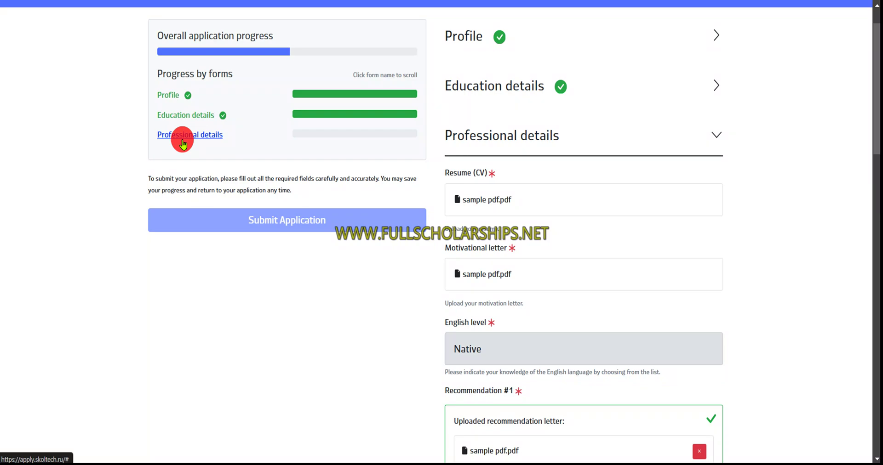
scroll(349, 270, "down", 20)
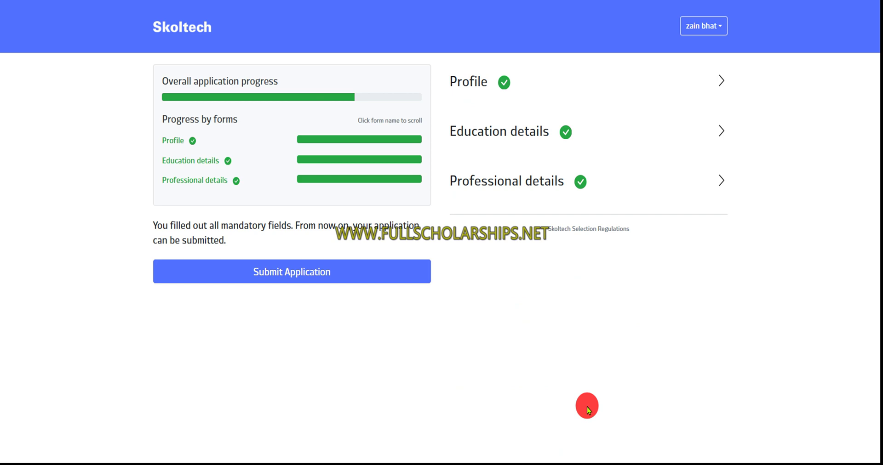
Submit the application and highlight key lines of the 'Your application is sent!' message
left_click(275, 276)
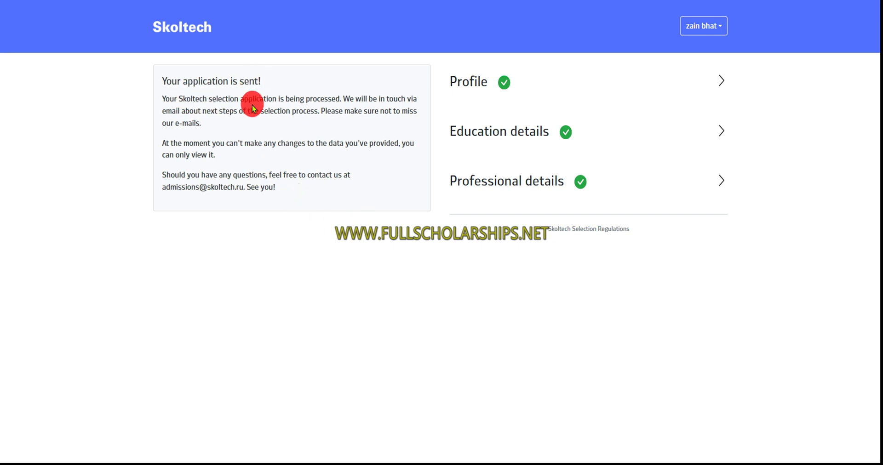
left_click_drag(316, 98, 385, 99)
left_click_drag(199, 111, 274, 110)
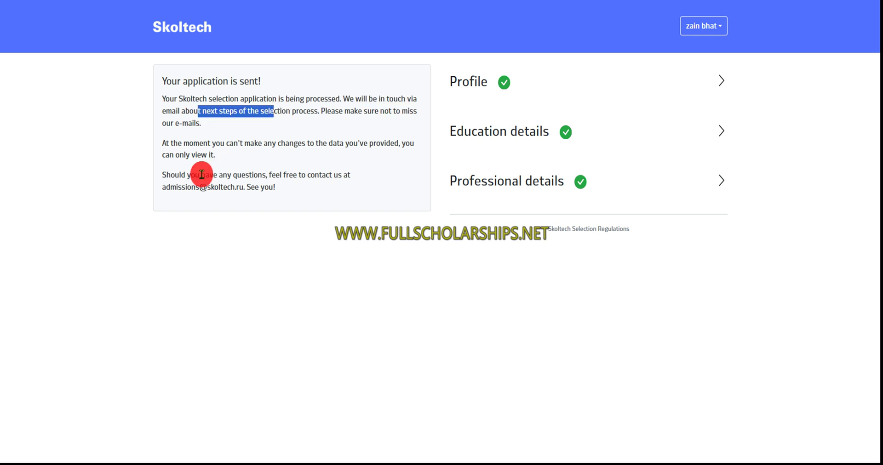
left_click_drag(163, 186, 280, 195)
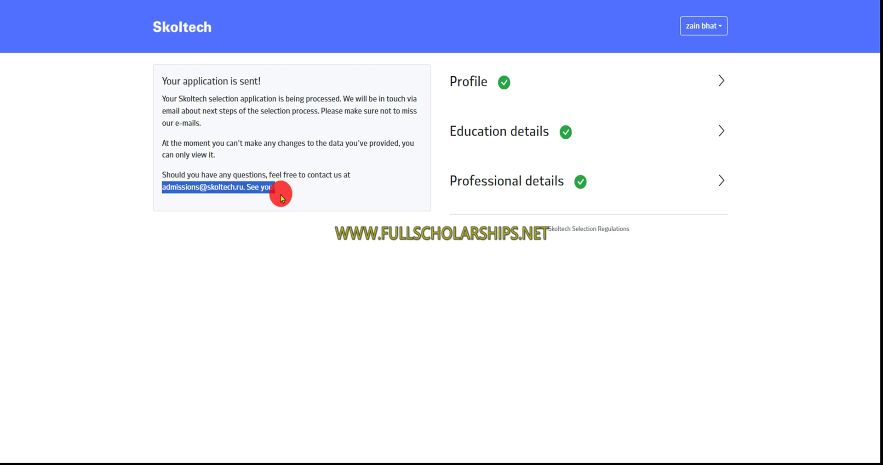
Open and then close the account options menu
left_click(309, 186)
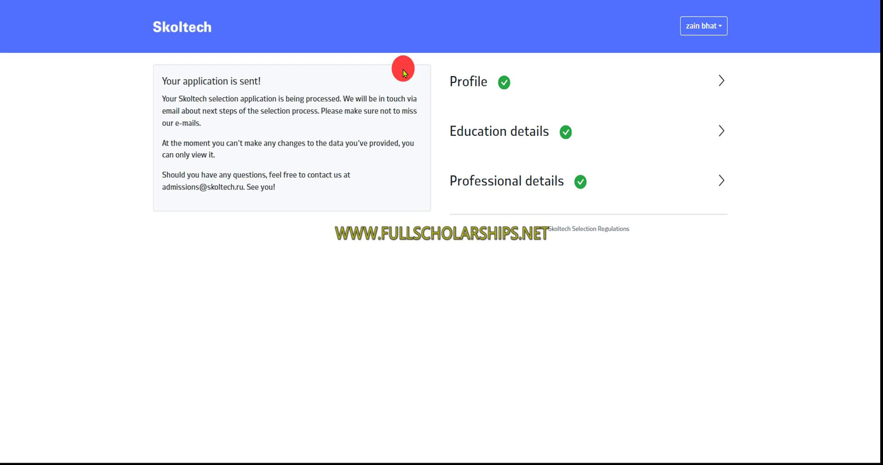
left_click(702, 25)
left_click(299, 75)
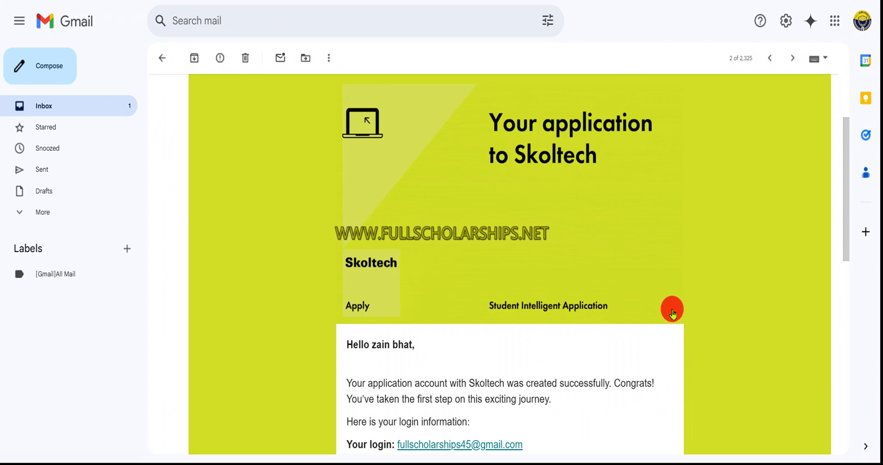
Open the newer Skoltech confirmation email and highlight the online test date, 12 Mar 2025
key("k")
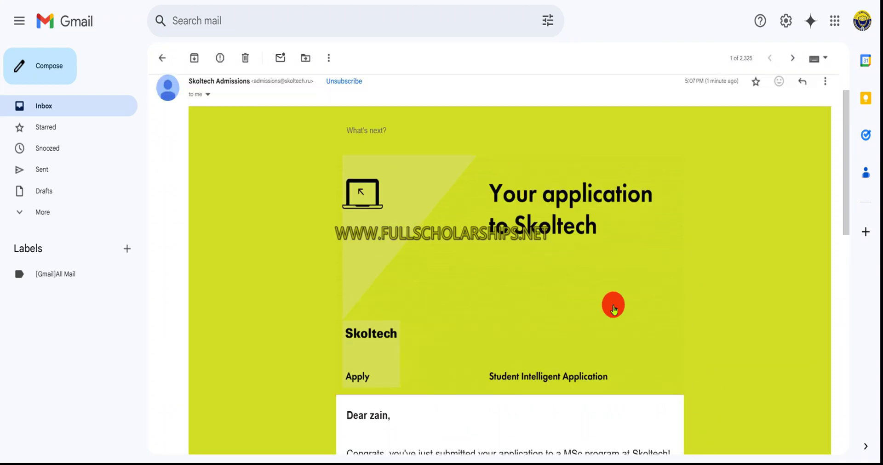
scroll(601, 300, "down", 3)
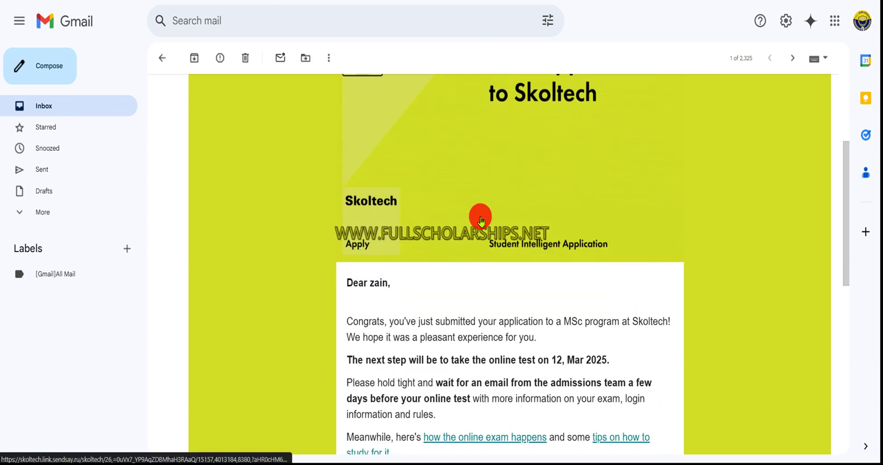
scroll(479, 216, "up", 4)
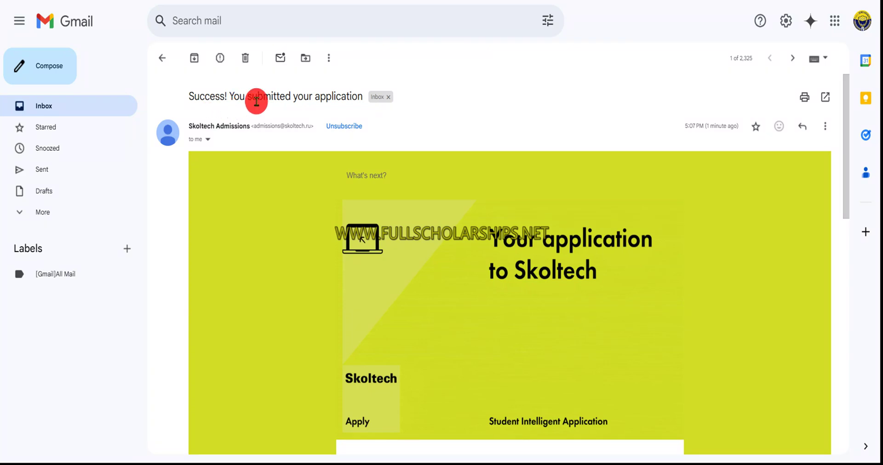
scroll(380, 187, "down", 5)
scroll(372, 222, "down", 2)
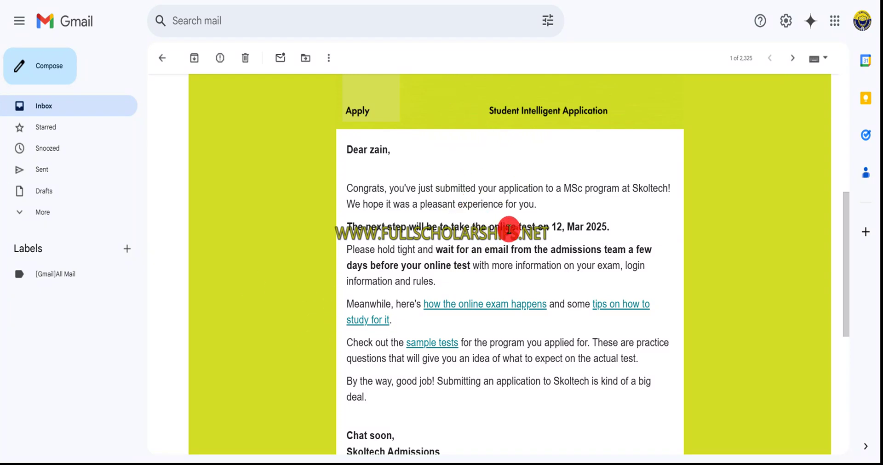
left_click_drag(500, 228, 518, 224)
left_click(629, 232)
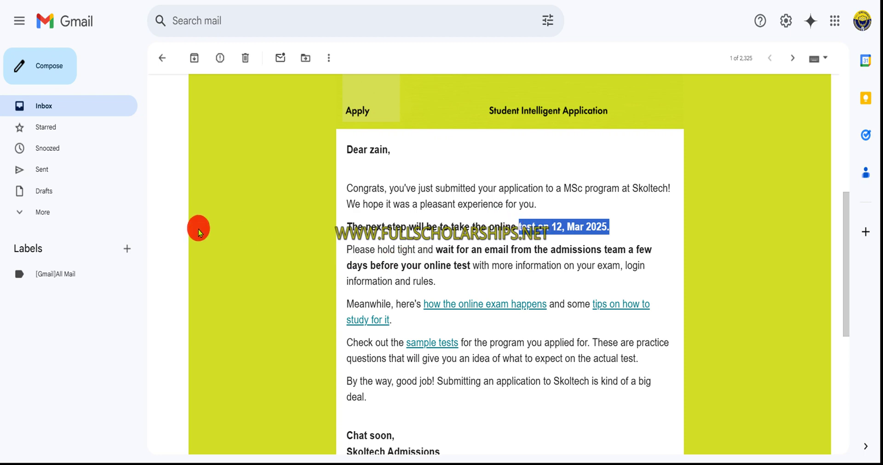
left_click(689, 453)
Scroll through the email, then return to the portal's application sent page
scroll(547, 351, "down", 2)
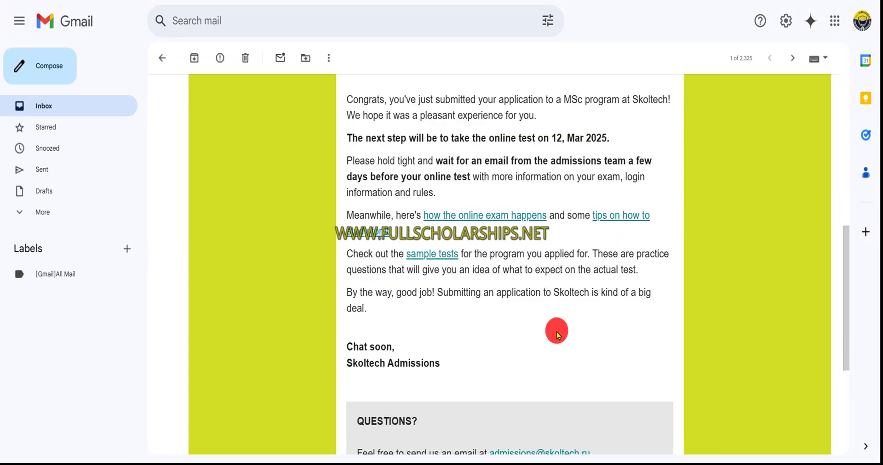
scroll(558, 267, "up", 3)
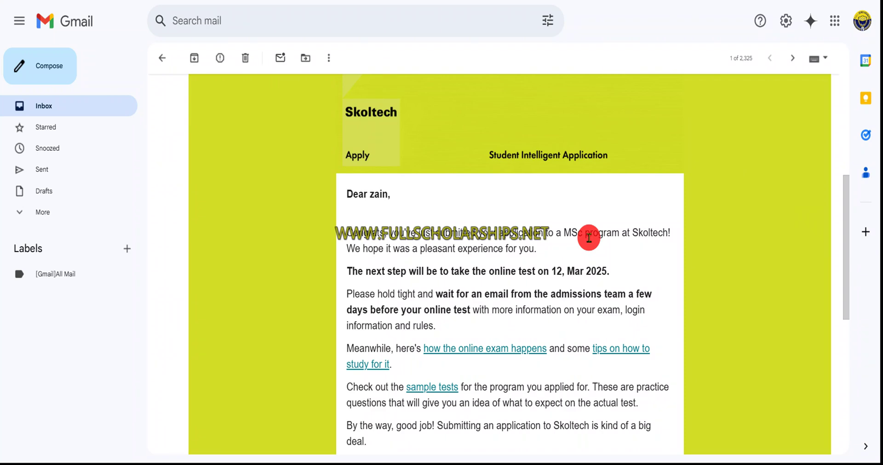
scroll(577, 236, "up", 2)
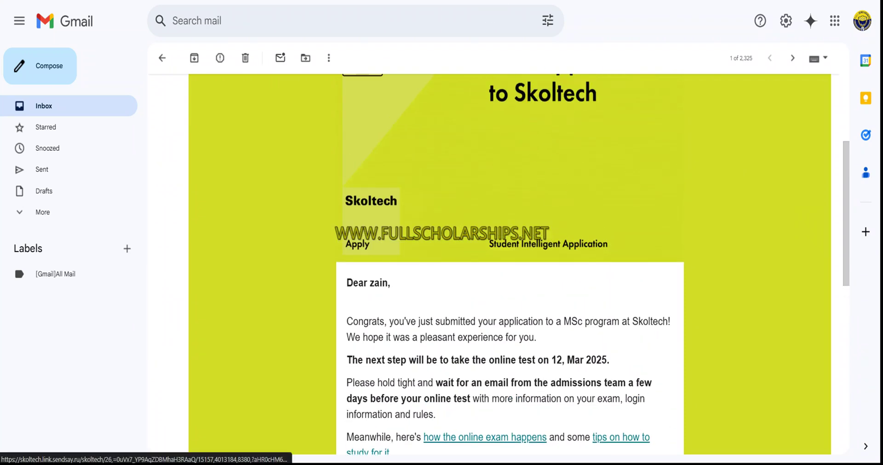
left_click(532, 109)
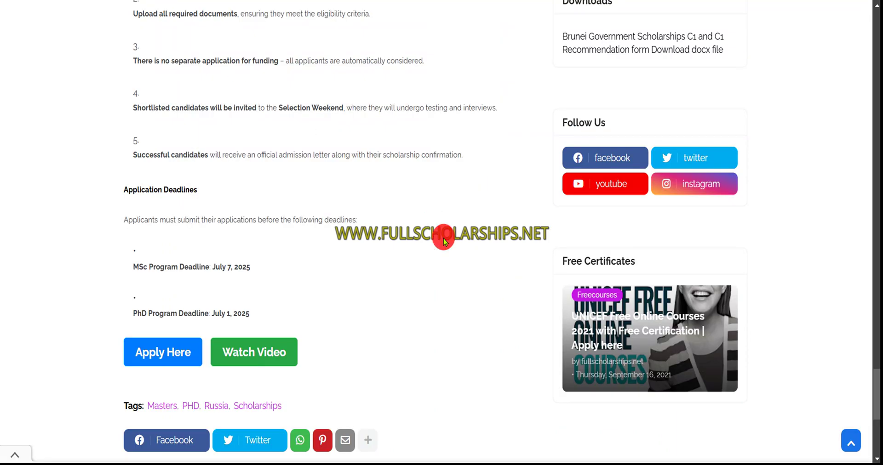
Scroll up through the Skoltech scholarship article from the deadlines to the top
scroll(442, 236, "up", 2)
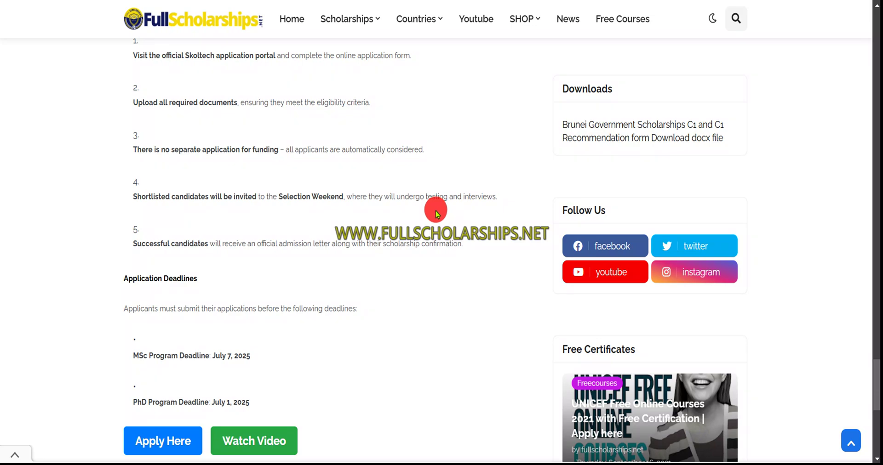
scroll(420, 216, "up", 12)
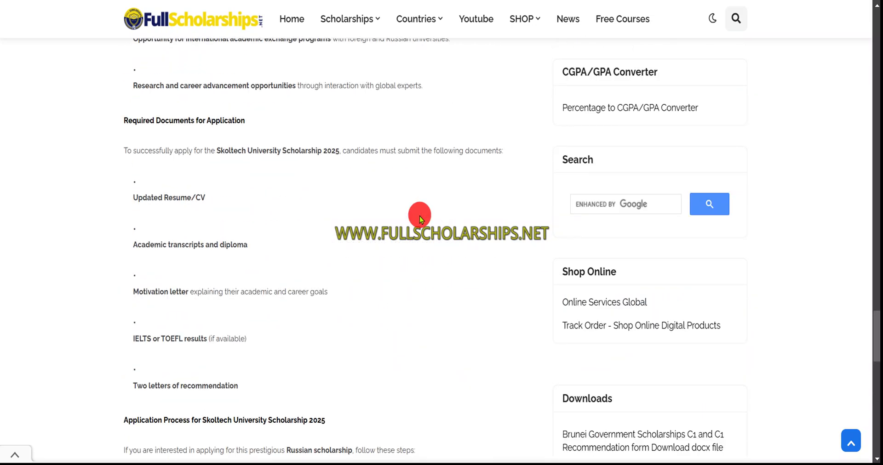
scroll(419, 216, "up", 15)
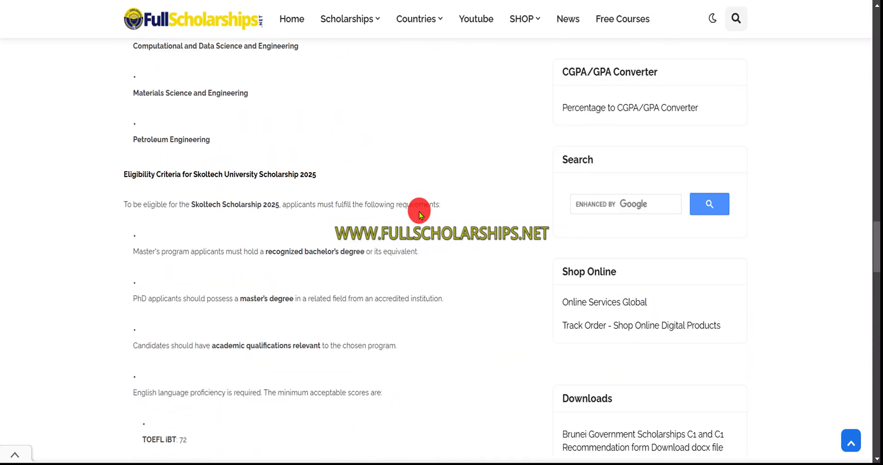
scroll(418, 211, "up", 15)
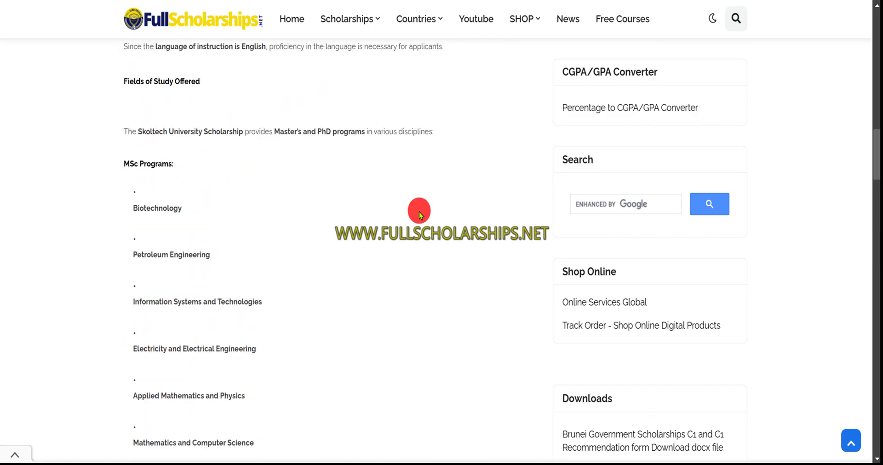
scroll(419, 211, "up", 10)
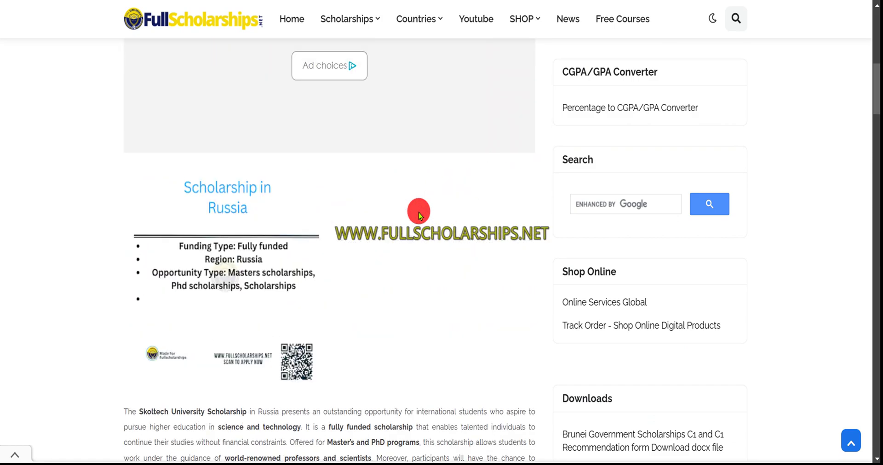
scroll(413, 220, "down", 2)
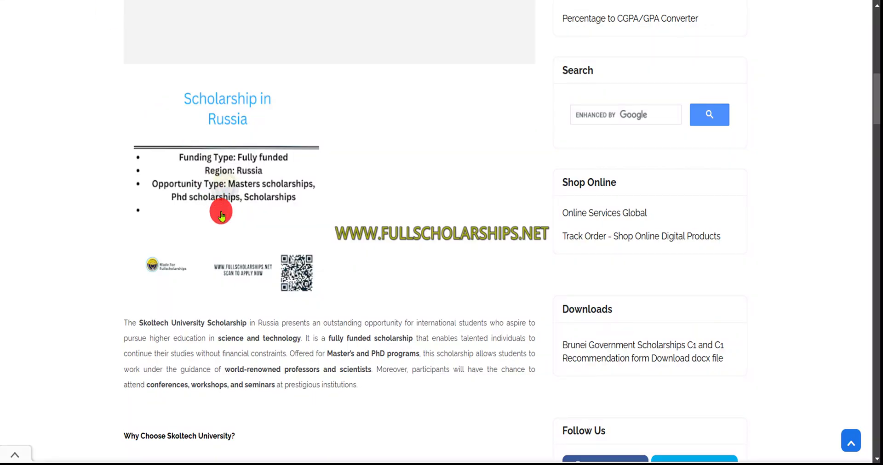
scroll(222, 213, "up", 5)
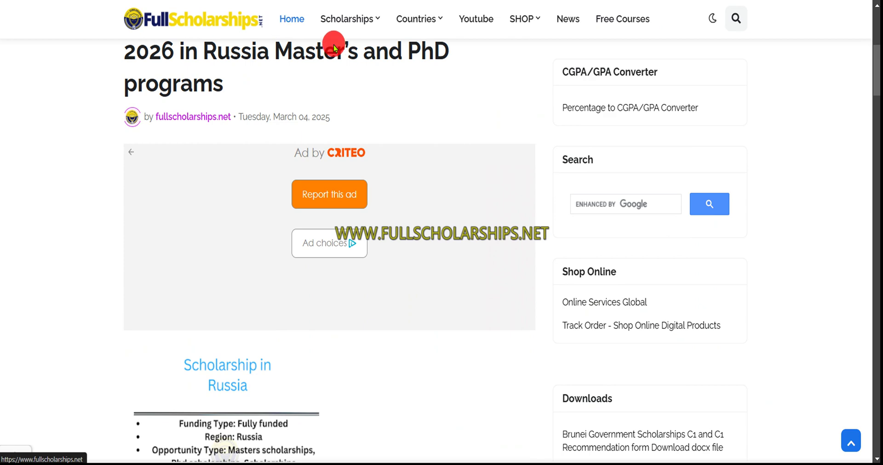
scroll(366, 216, "down", 4)
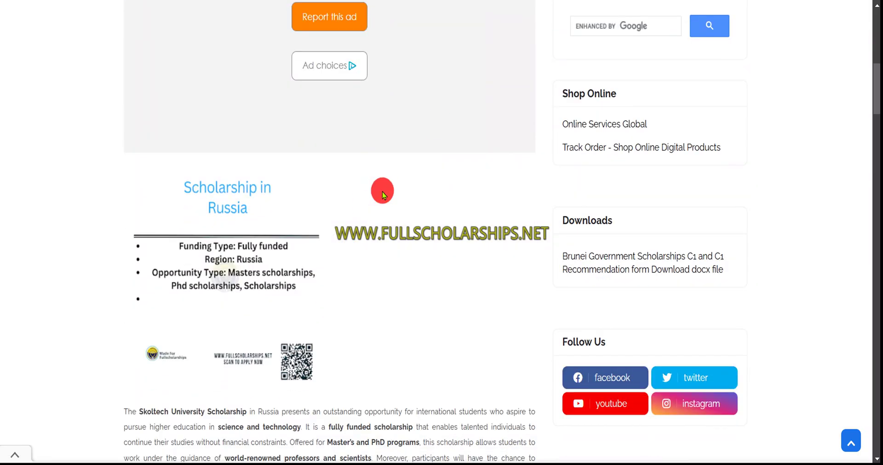